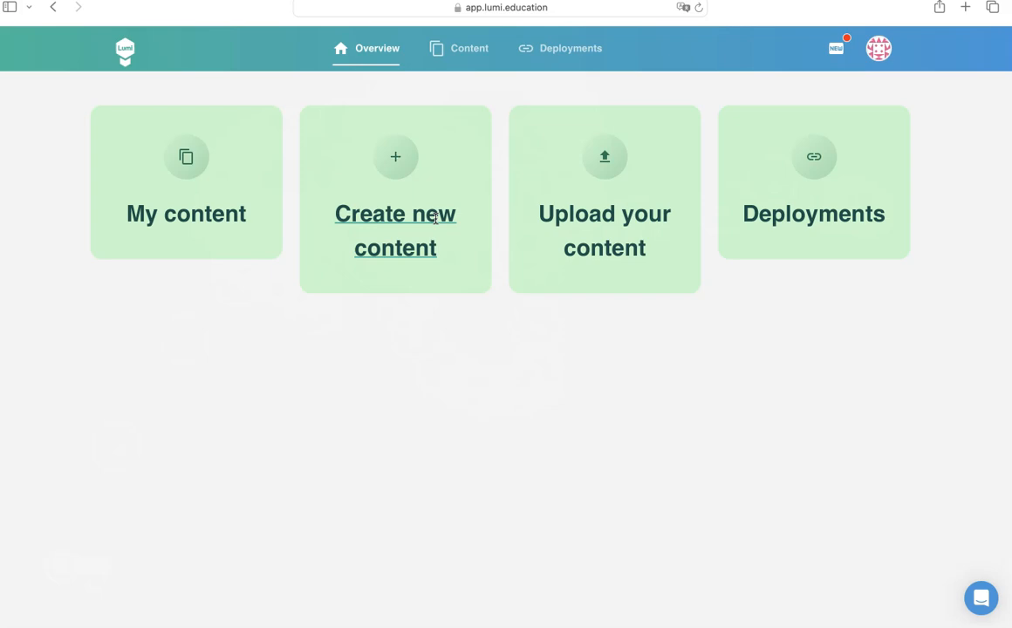
click(207, 210)
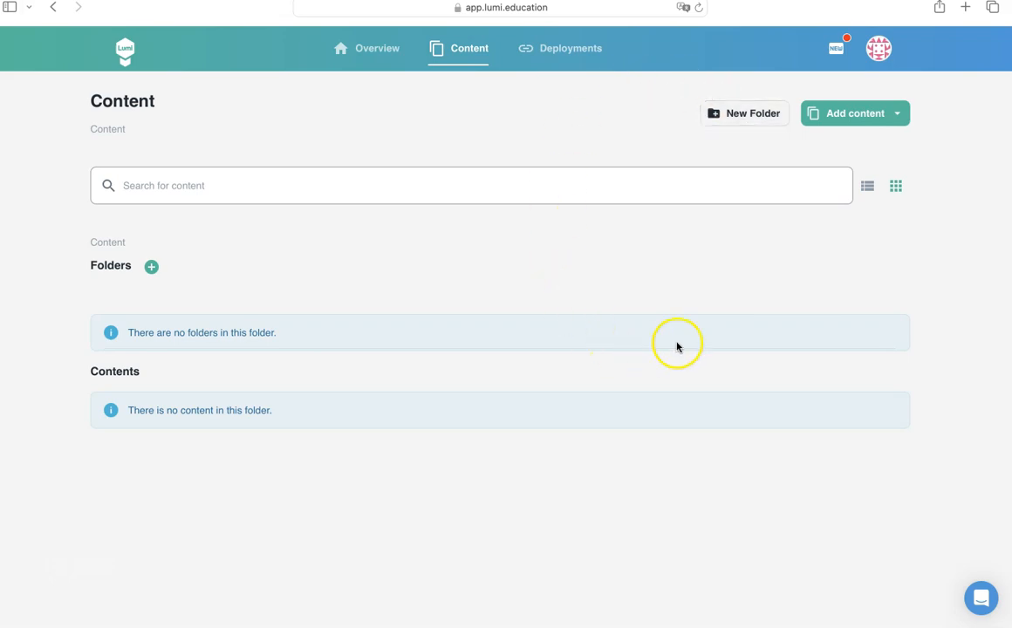
click(896, 119)
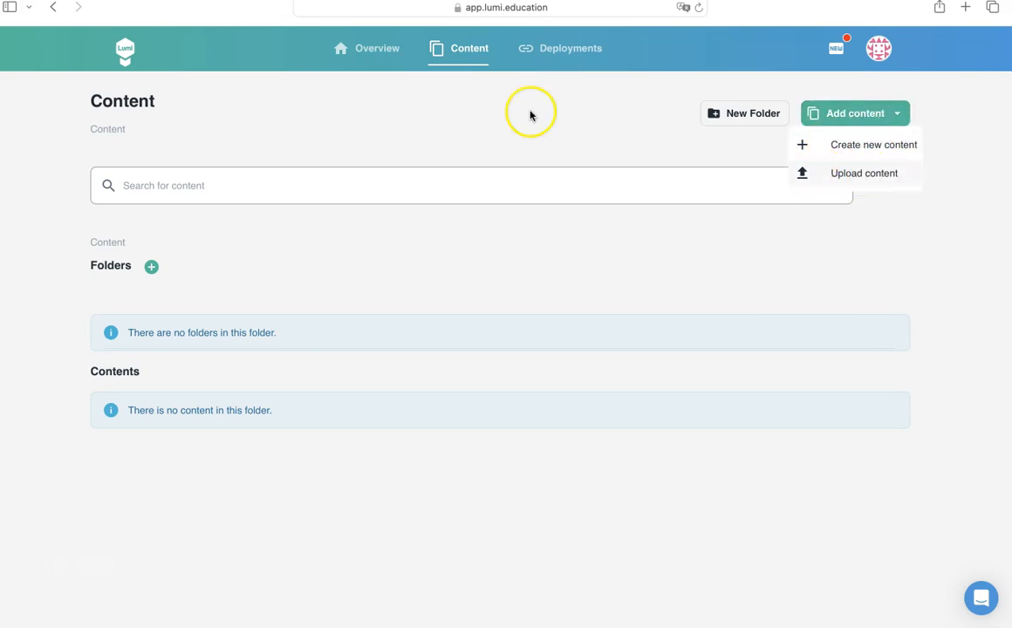
click(387, 52)
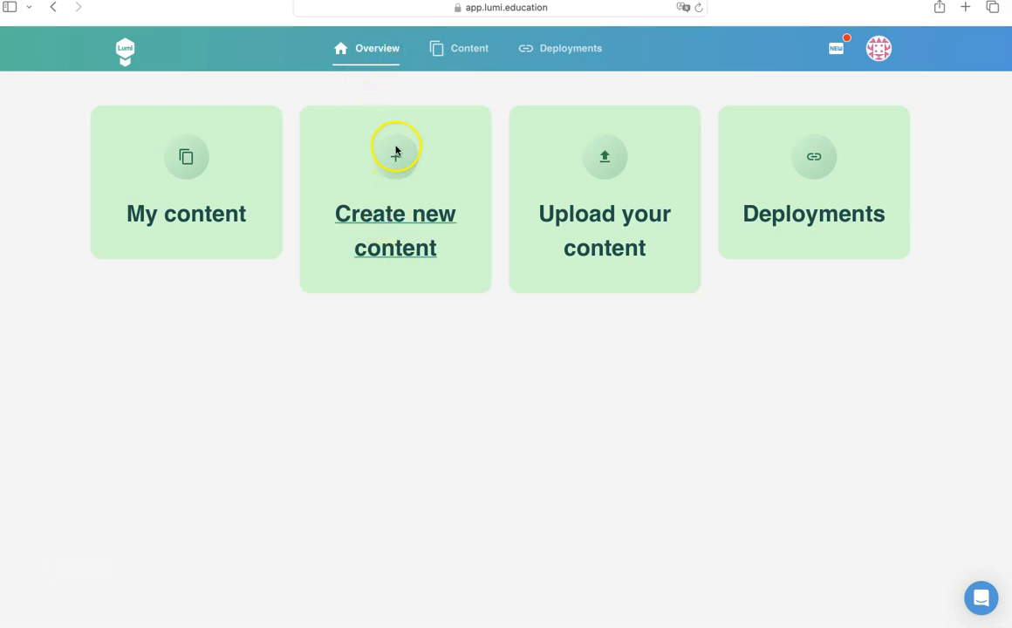
click(392, 218)
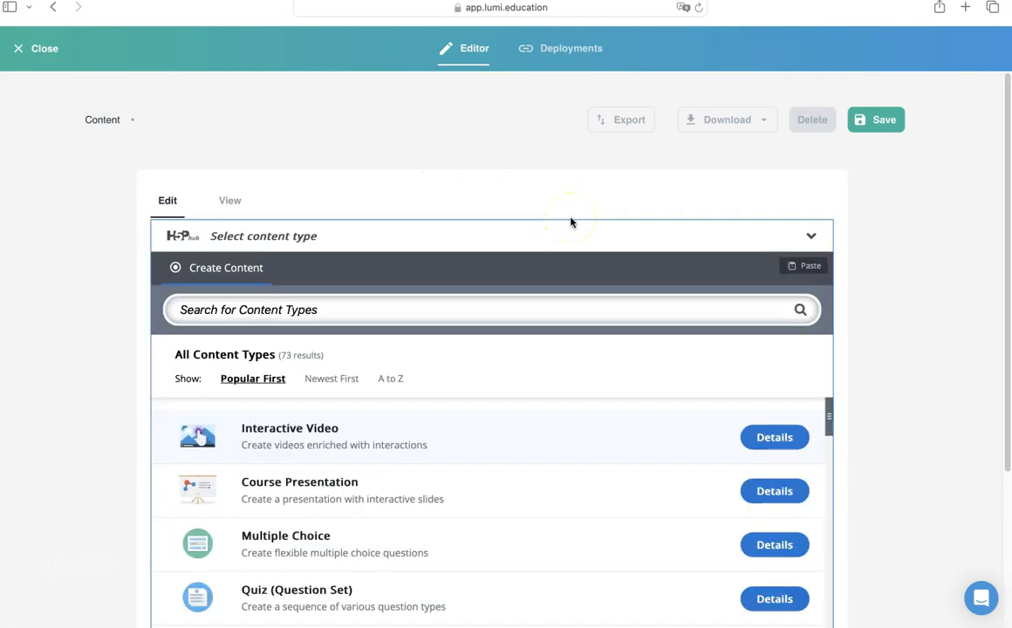
click(35, 48)
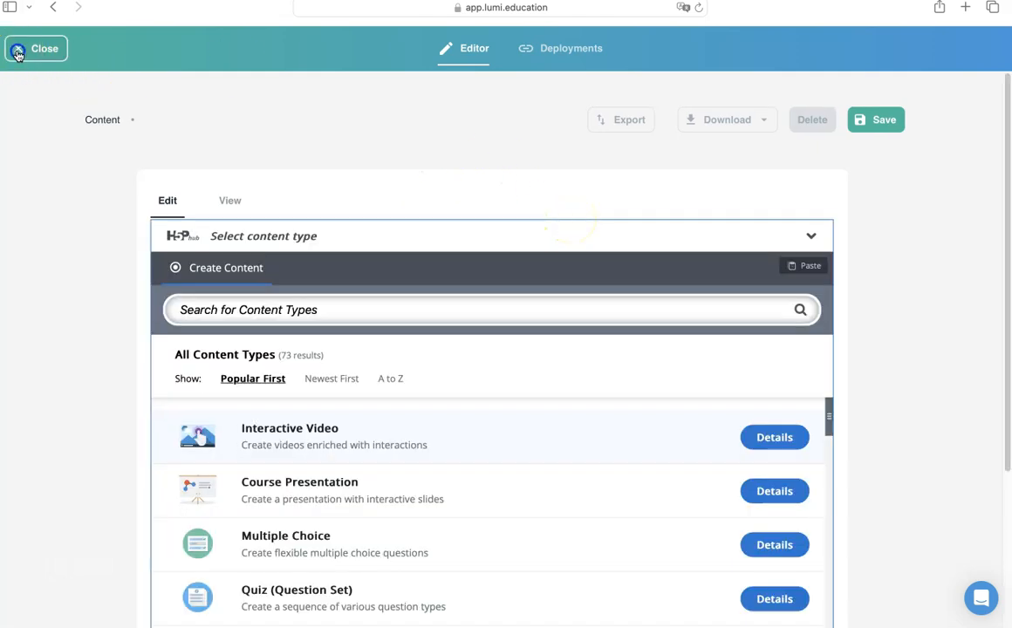
click(628, 331)
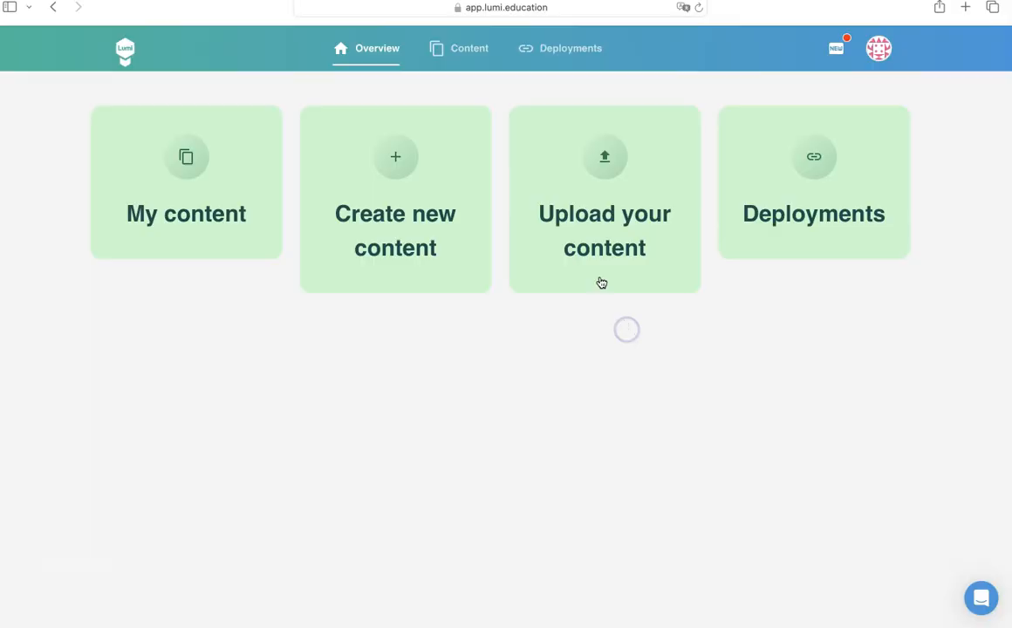
Step: Start a new content item from the My content library
click(206, 225)
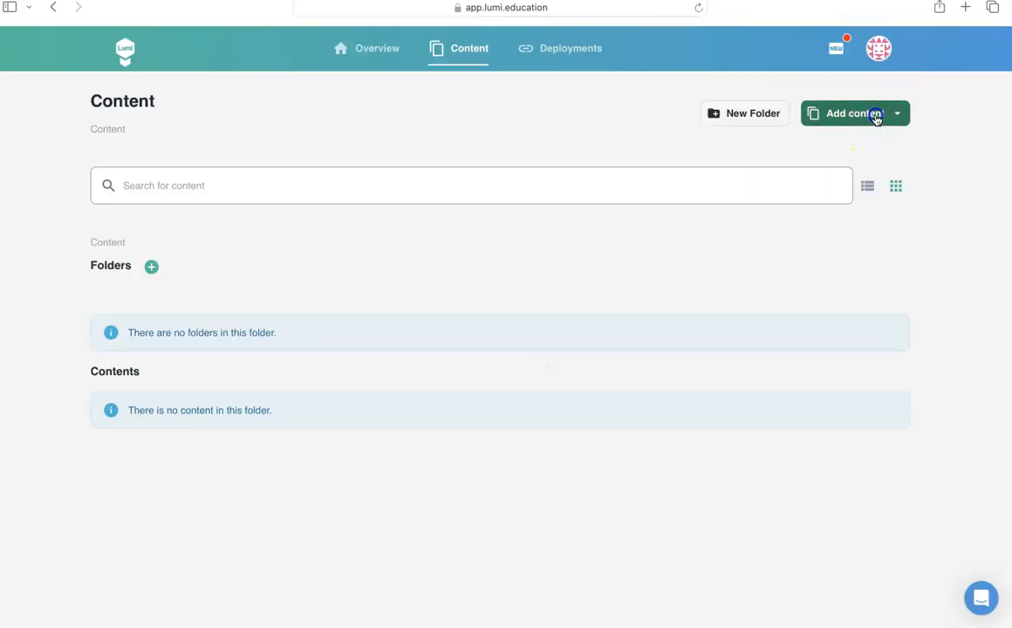
click(877, 113)
click(893, 143)
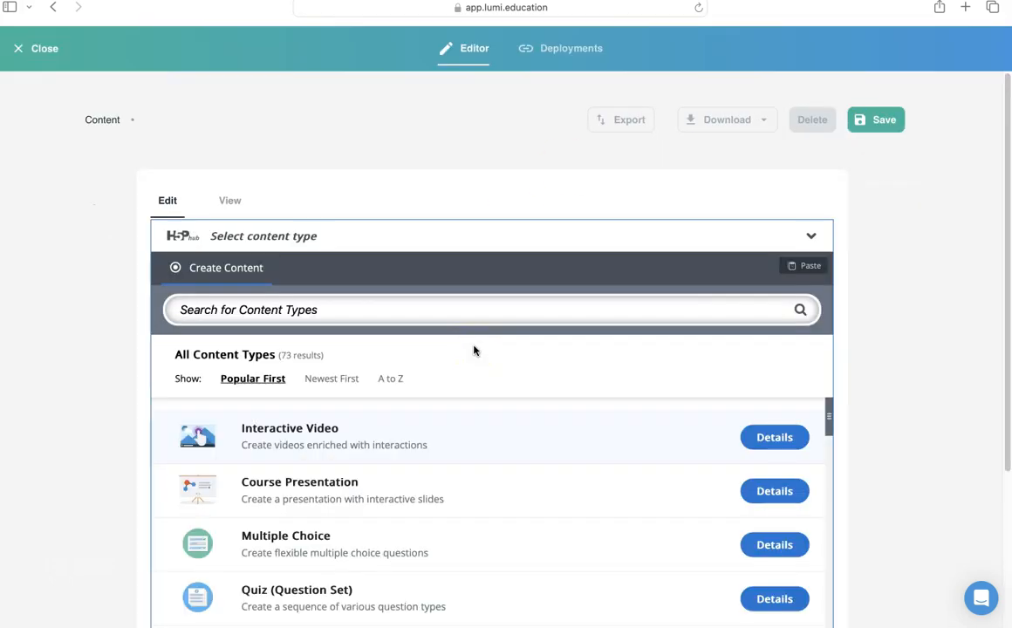
Step: Search the content types for "mul" and use the Multiple Choice type for the new content
click(394, 309)
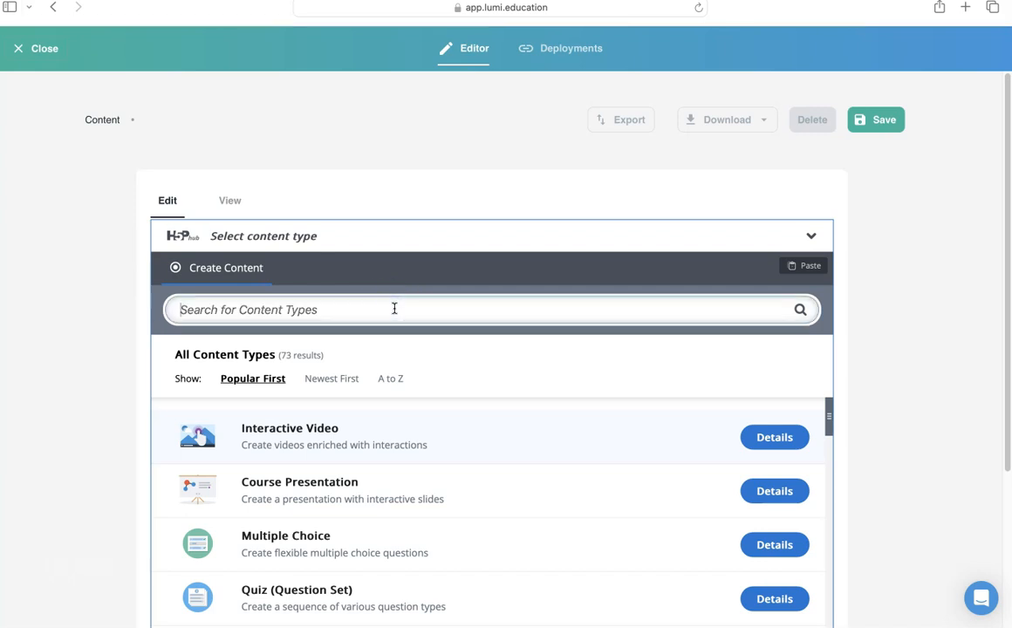
text(mul)
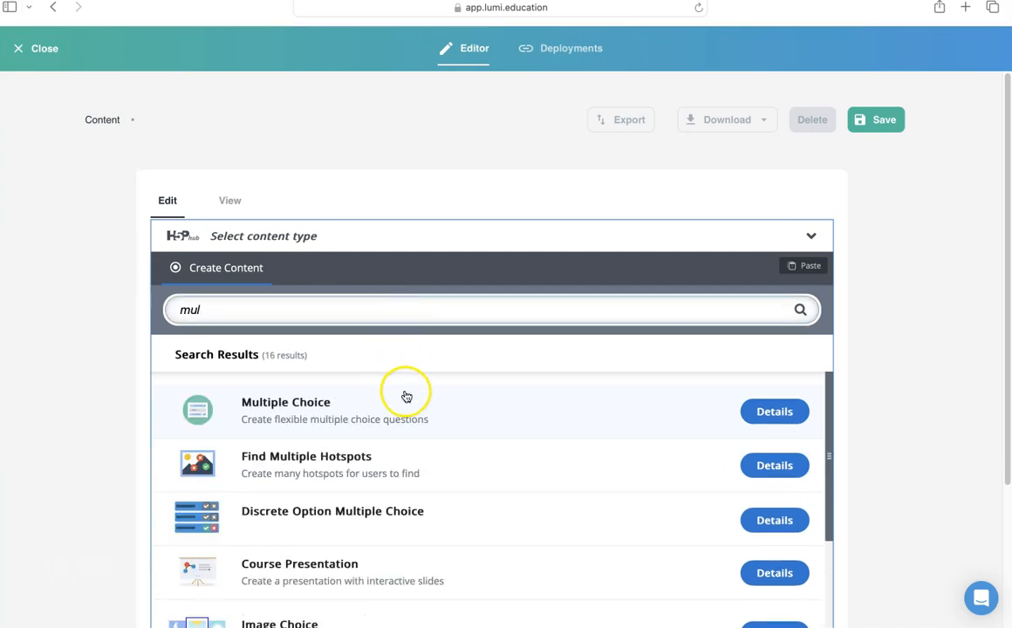
click(758, 416)
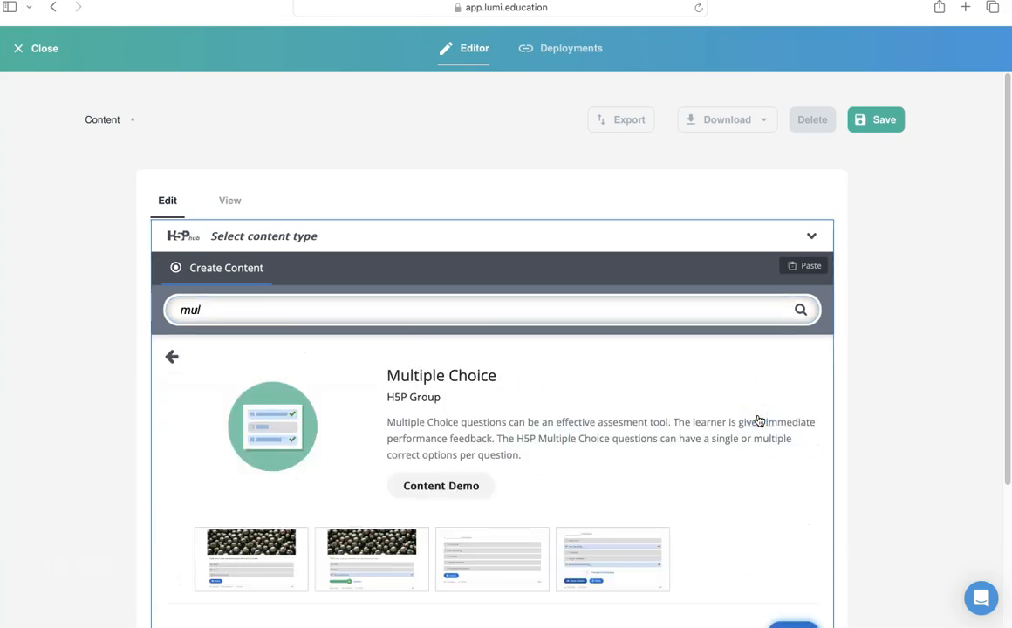
scroll(758, 420, down, 3)
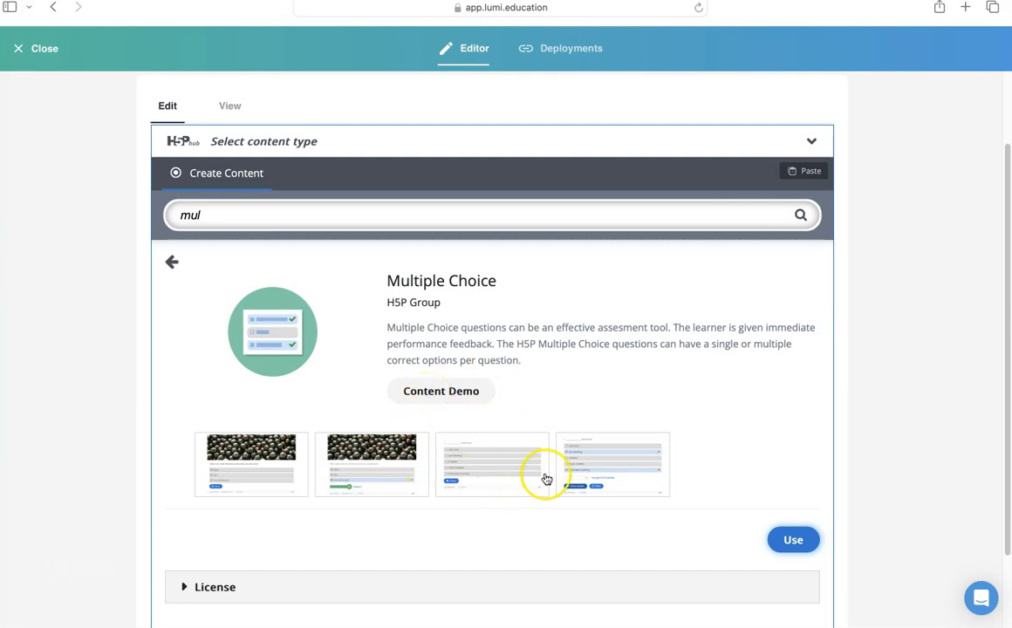
click(786, 541)
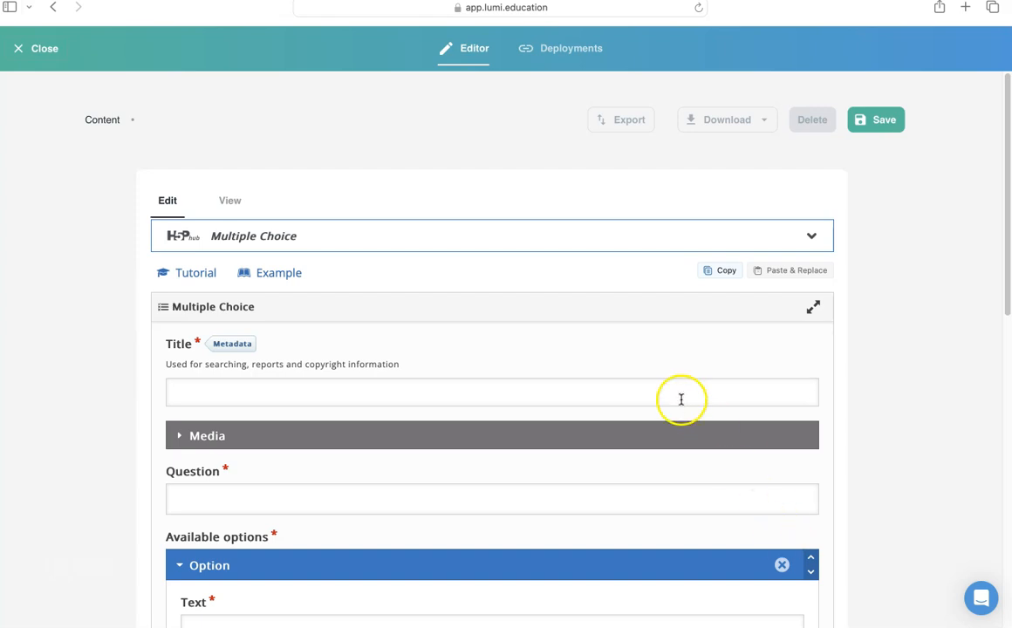
Step: Set the title of the multiple choice content to "Vegetable"
click(541, 397)
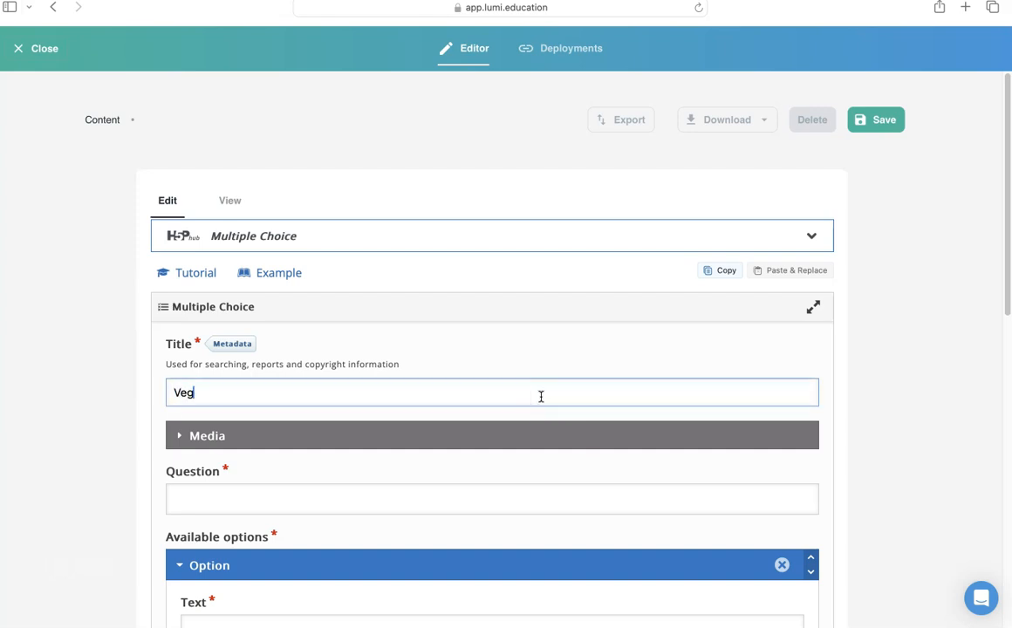
text(Vegetabl)
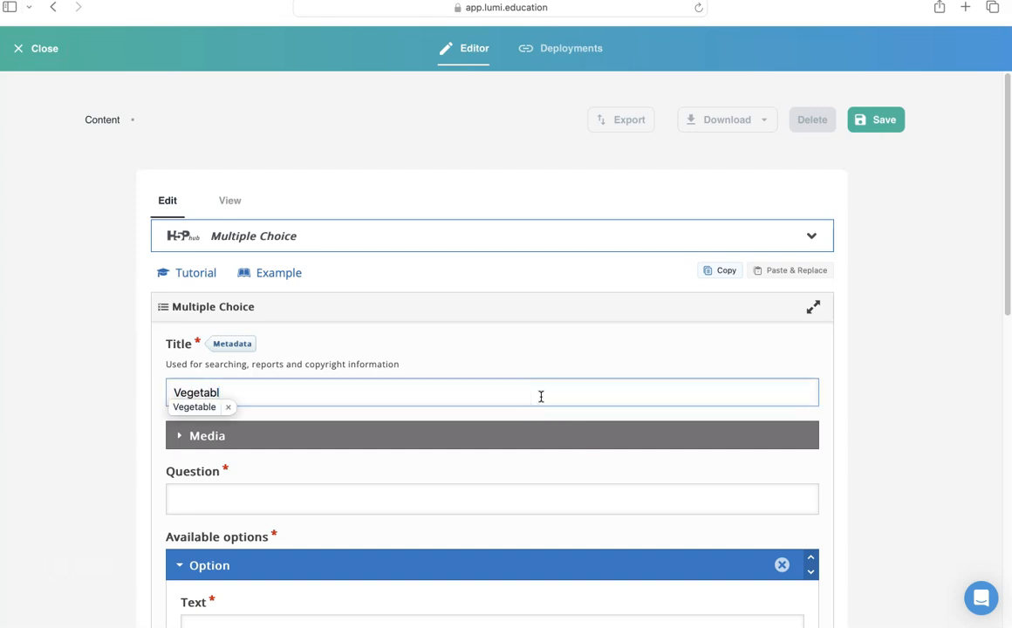
click(190, 410)
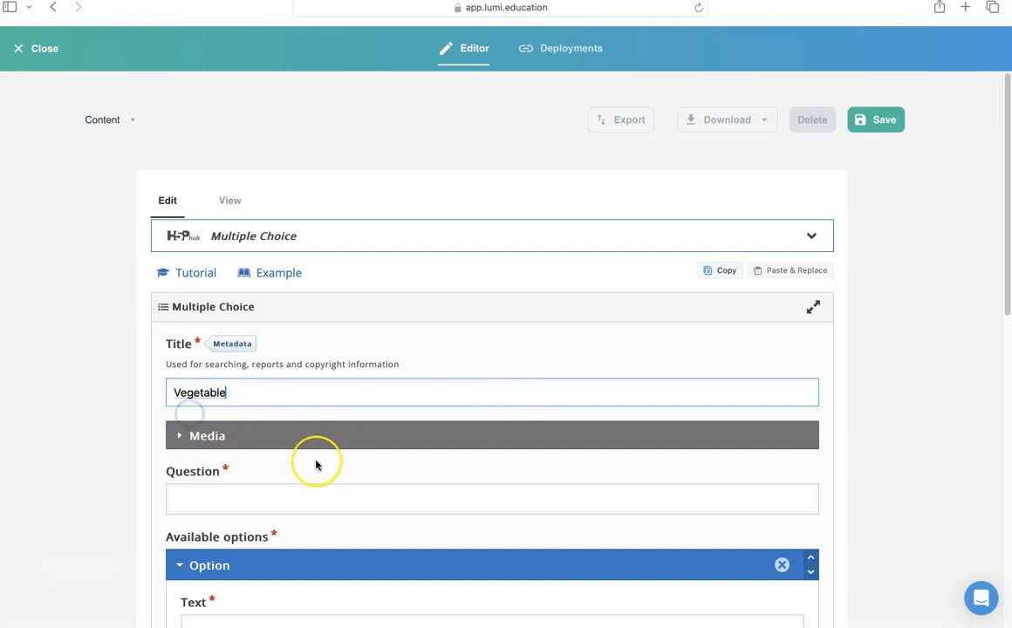
scroll(316, 462, down, 3)
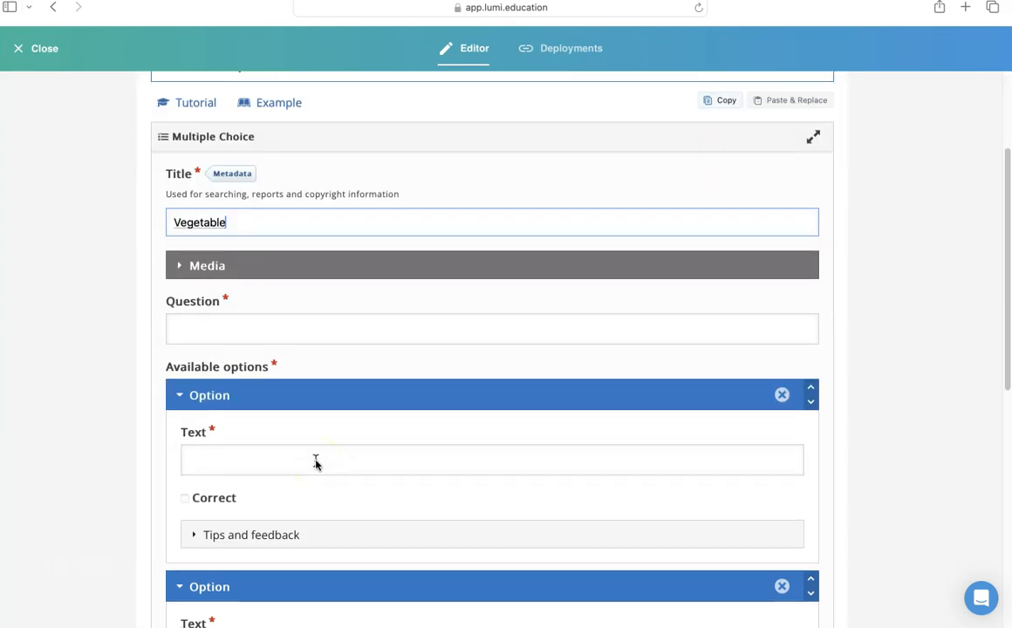
click(184, 267)
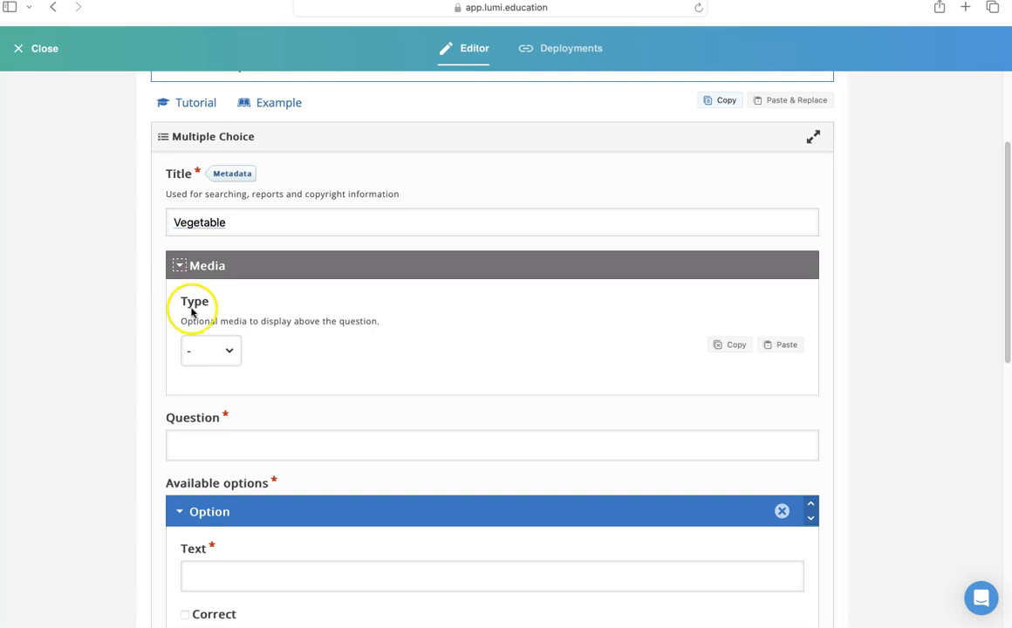
click(212, 353)
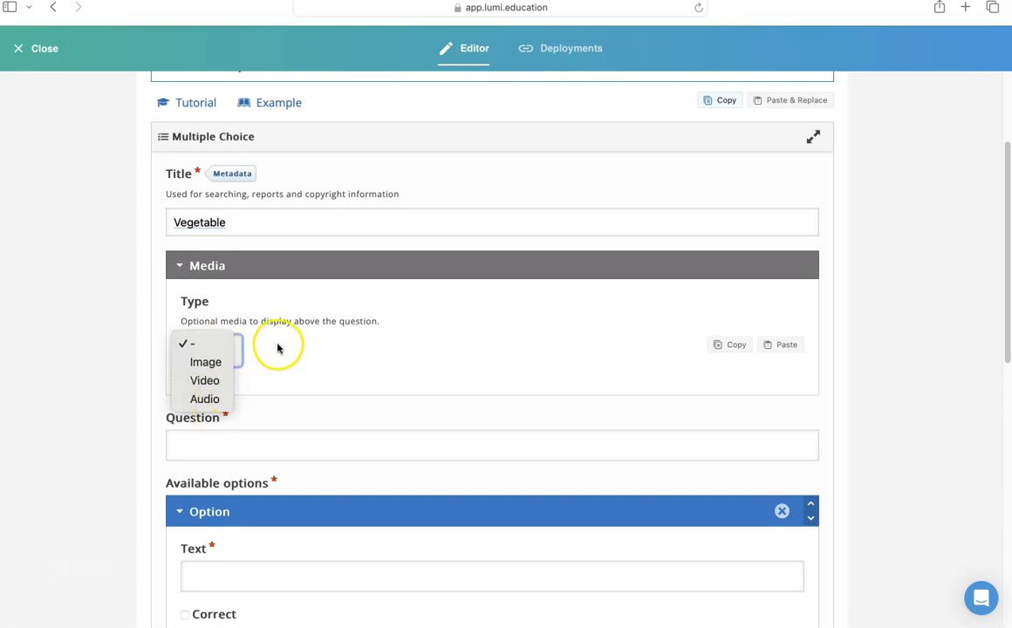
click(278, 348)
click(180, 265)
Step: Enter the question as the riddle from "I’m long and green, with a tough outer shell" to "What am I, that’s known for health and vitality?"
click(193, 323)
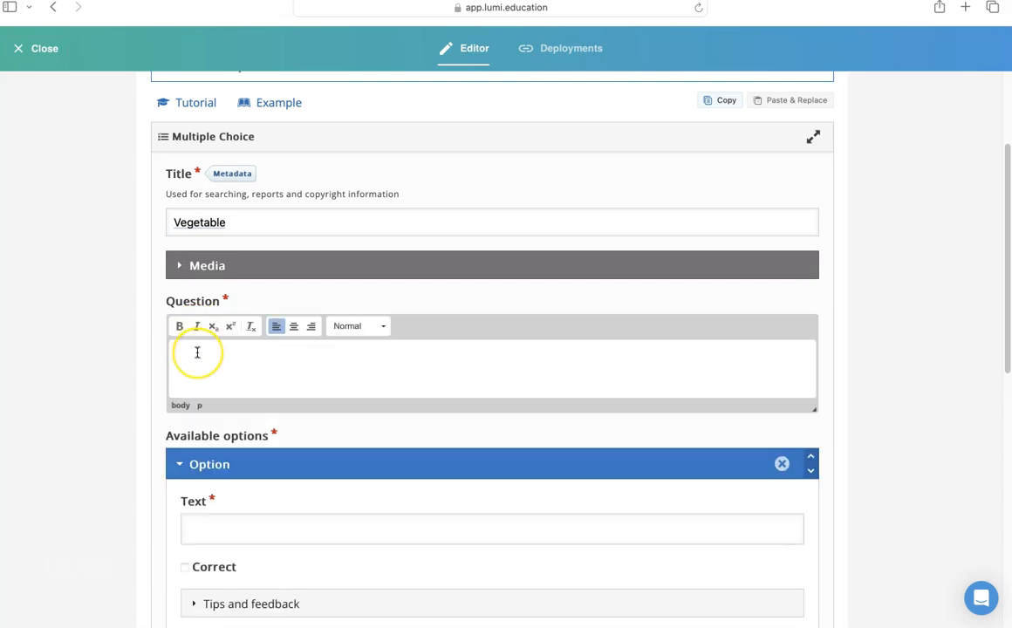
text(I)
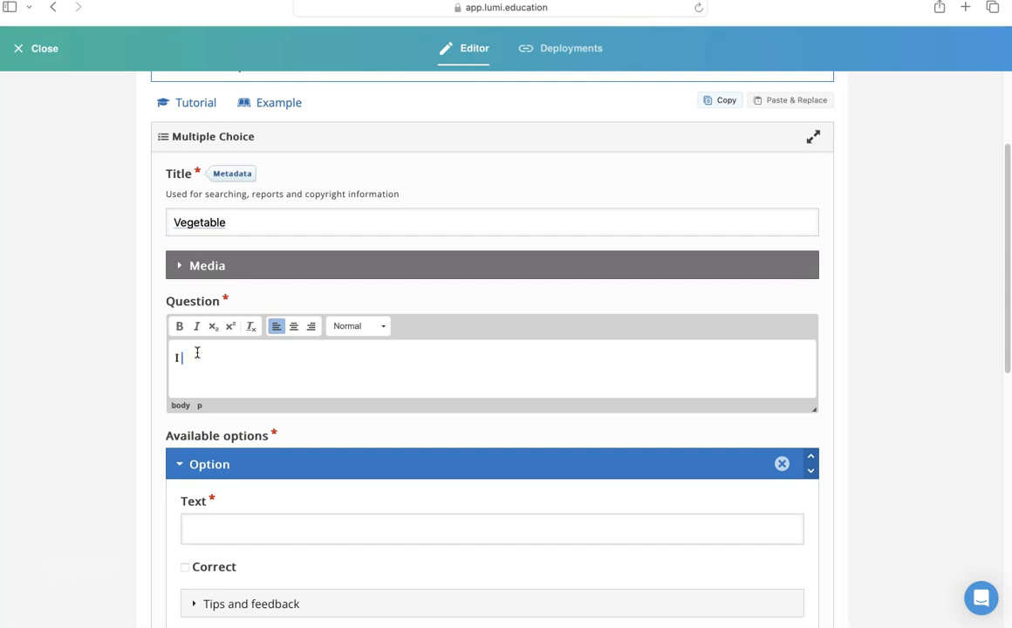
text(I’m long and green, with a tough outer shell, In soups and curries, I do quite well. Full of nutrients, I hang from a tree, What am I, that’s known for health and vitality?)
Step: Fill in the first answer option with "Drumstick" and mark it as correct
scroll(218, 383, down, 3)
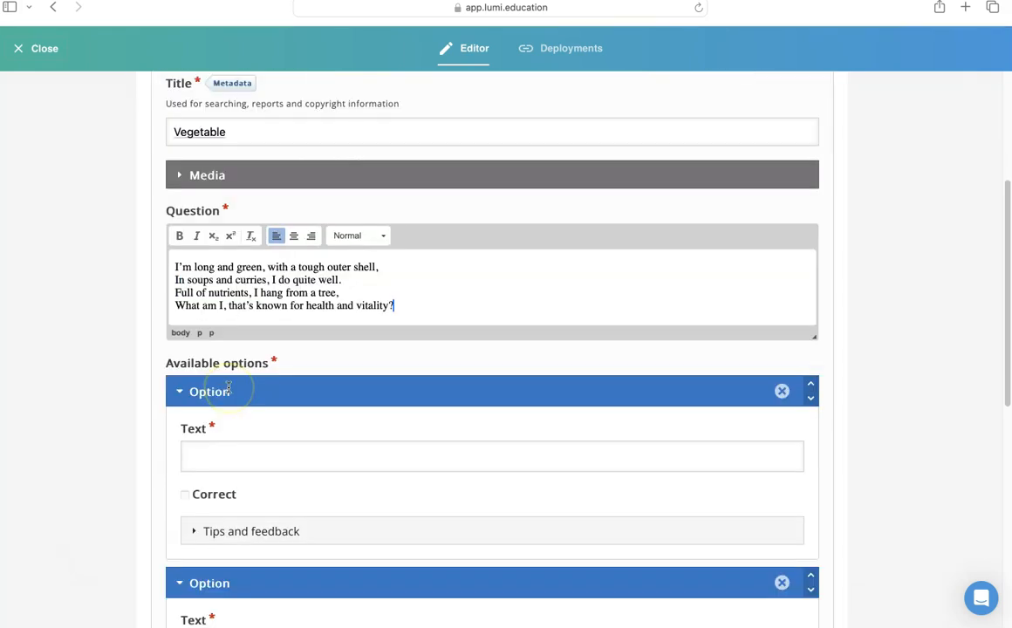
click(201, 422)
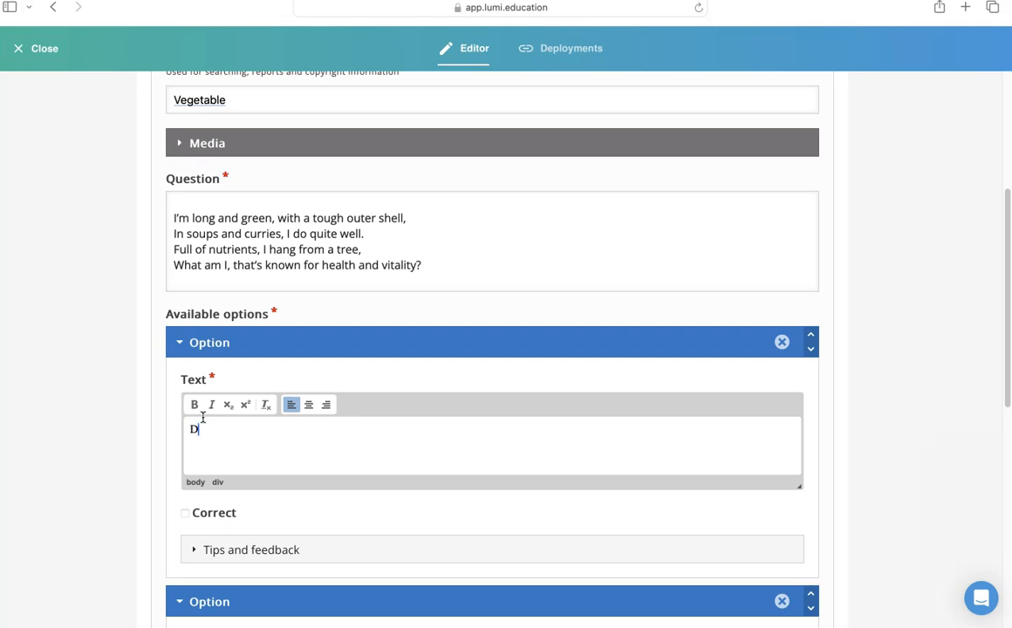
text(Drumstick)
scroll(266, 461, down, 3)
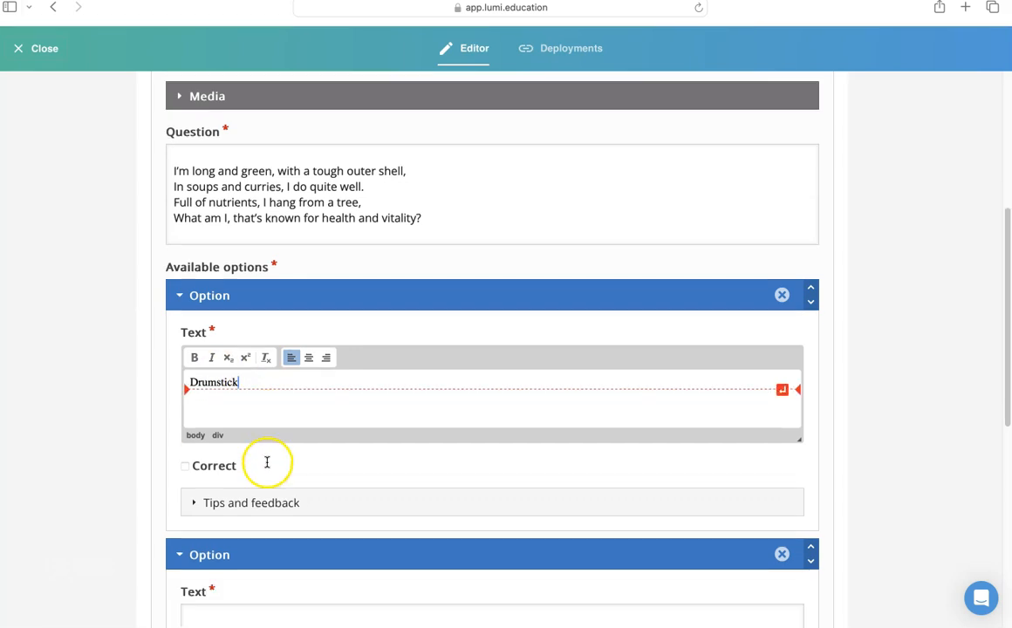
click(184, 402)
Step: Fill in the second answer option with "Zucchini", leaving it marked as not correct
scroll(289, 446, down, 3)
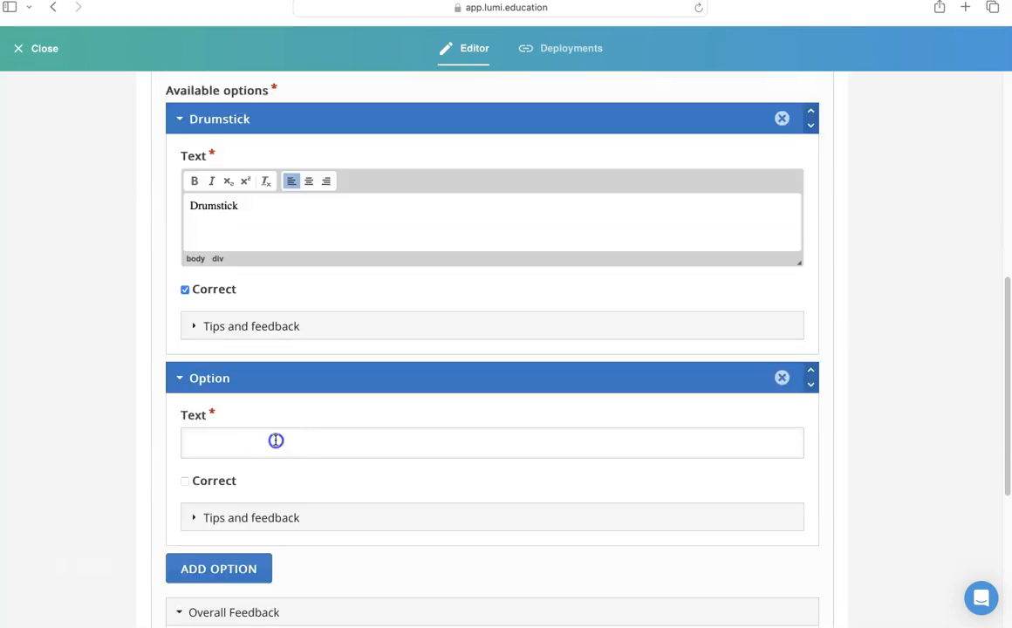
click(276, 440)
text(Zucchini)
Step: Add a third answer option with the text "Green Bean"
scroll(276, 440, down, 3)
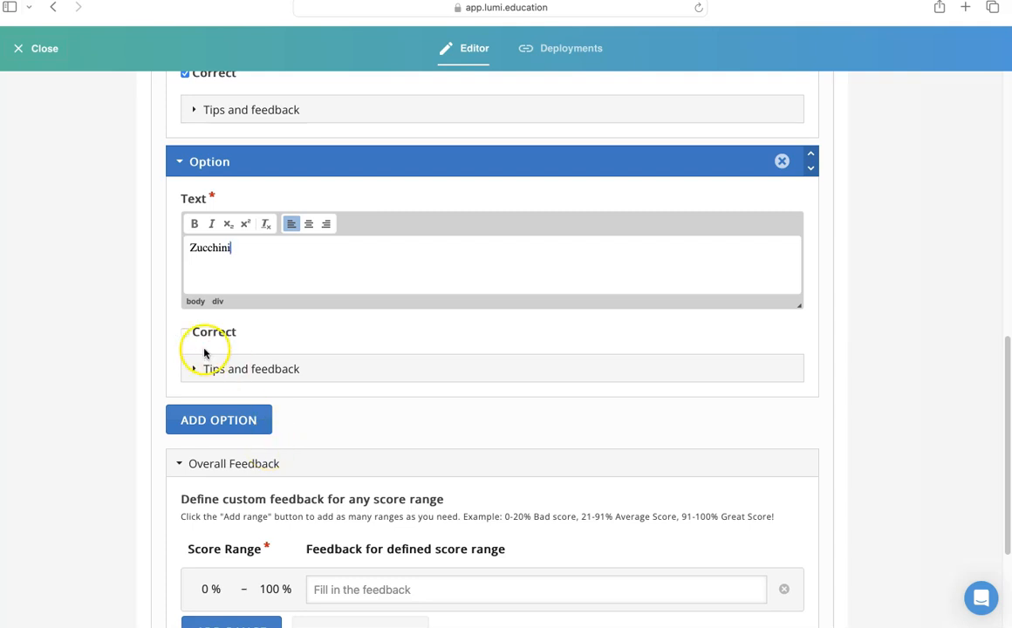
click(208, 426)
click(206, 485)
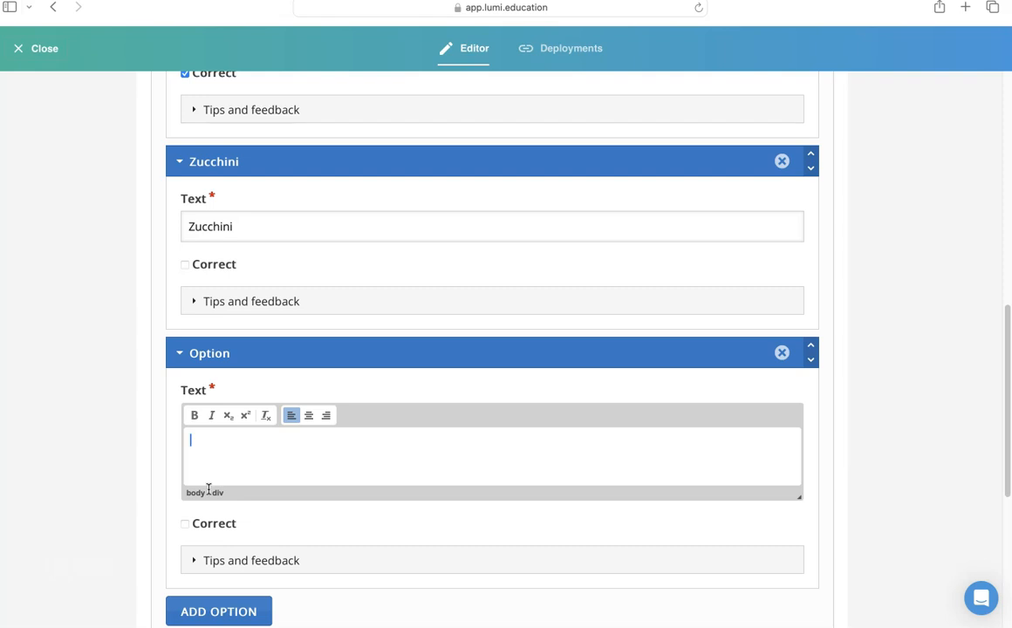
text(Green Bean)
Step: Add a fourth answer option from the text "Drumstick Cucumber Green Bean" and trim it so only "Cucumber" remains
scroll(209, 489, down, 4)
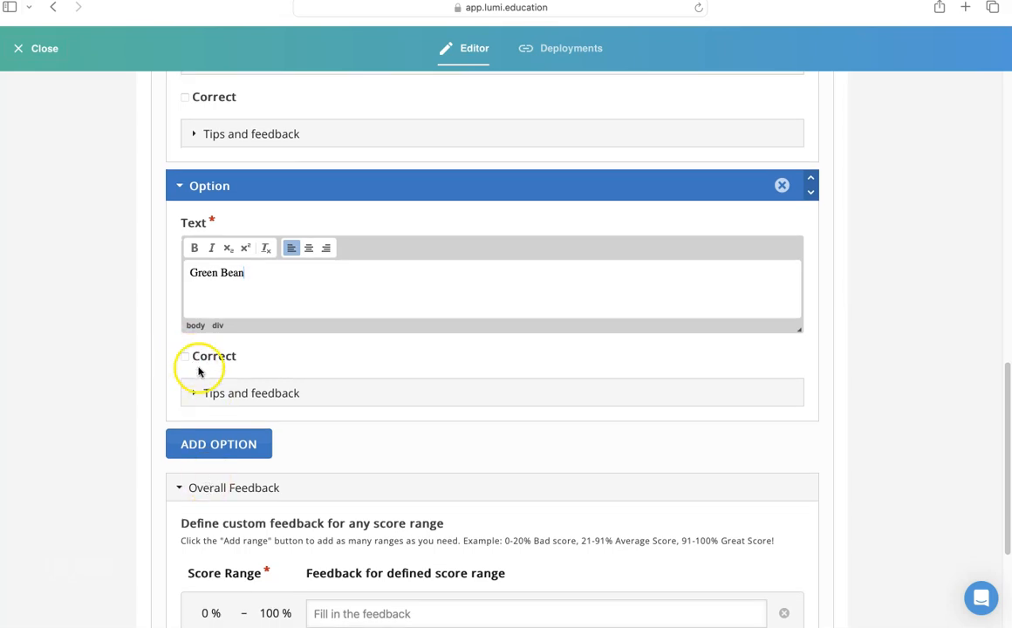
click(209, 443)
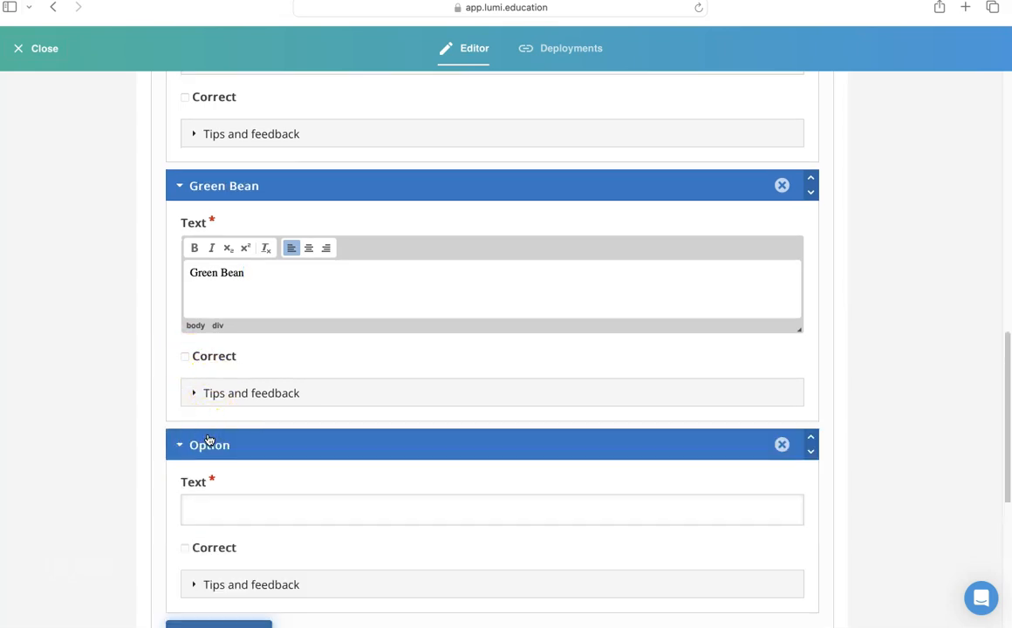
scroll(208, 438, down, 3)
click(218, 381)
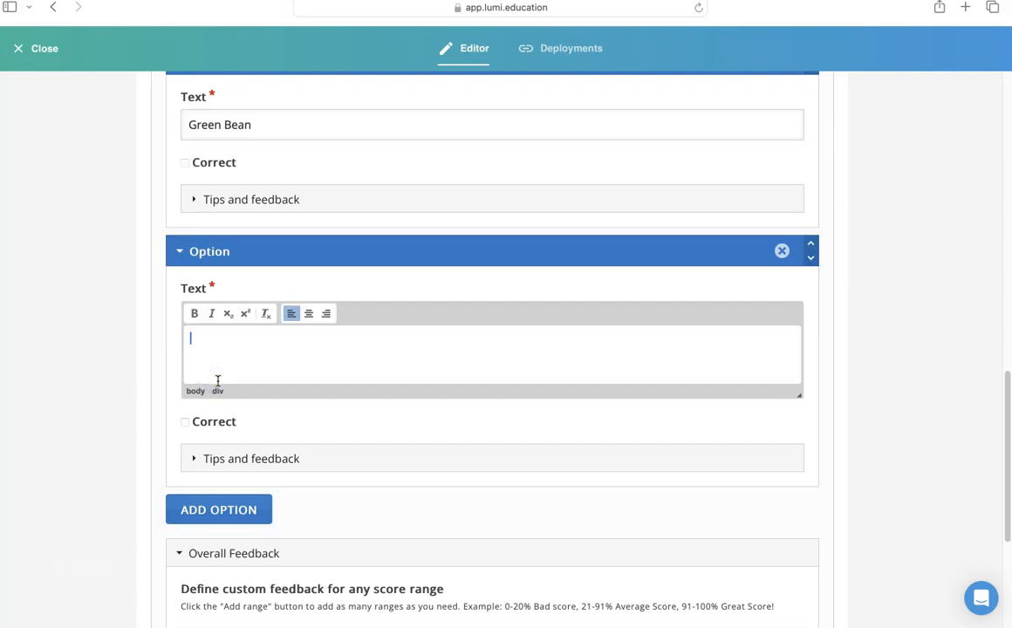
text(Drumstick Cucumber Green Bean)
drag(190, 337, 249, 340)
key(BackSpace)
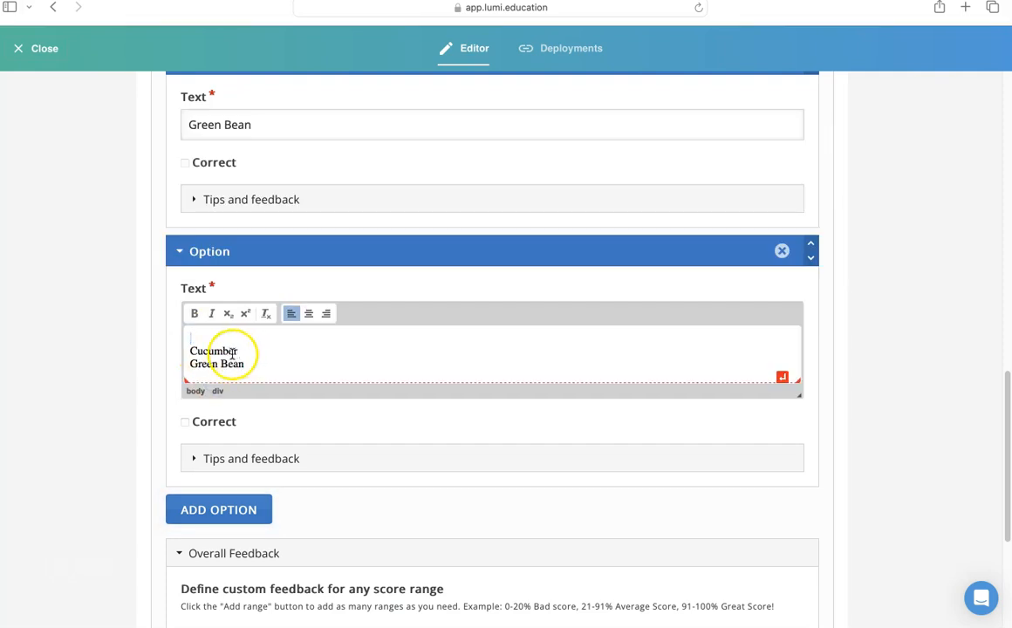
key(BackSpace)
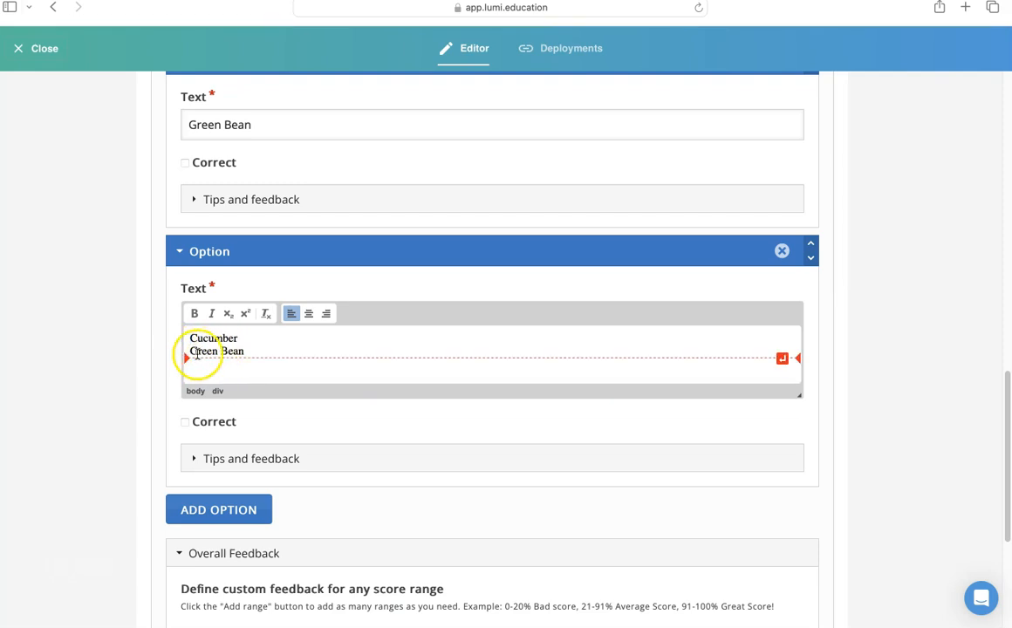
drag(190, 351, 357, 371)
key(BackSpace)
key(BackSpace)
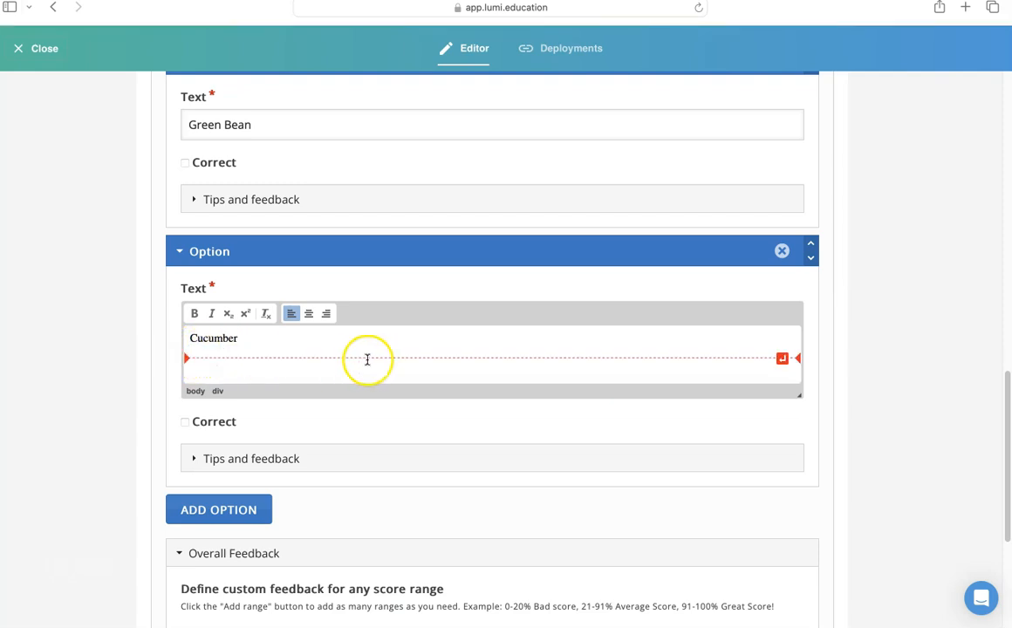
Step: Open the behavioural settings and review the retry, show solution, question type, randomize, confirmation and scoring options
scroll(277, 510, down, 5)
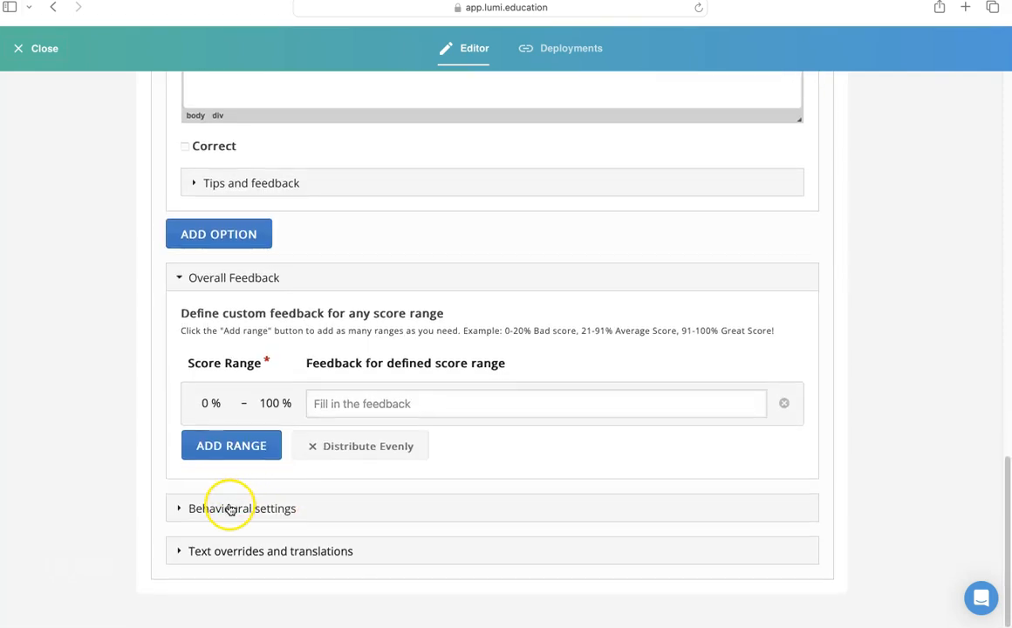
click(229, 509)
scroll(230, 510, down, 3)
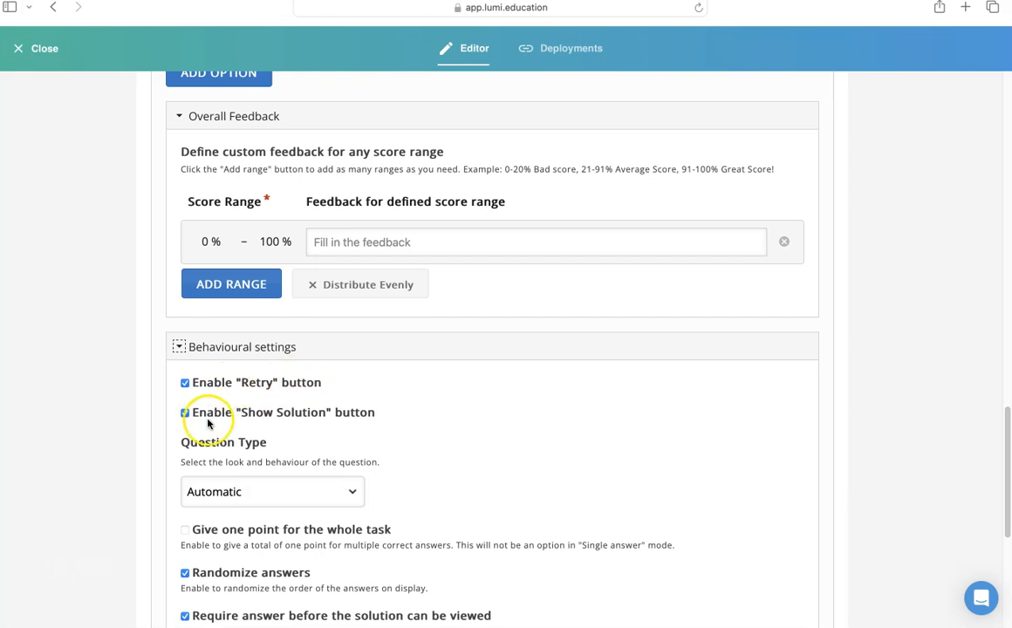
scroll(337, 445, down, 4)
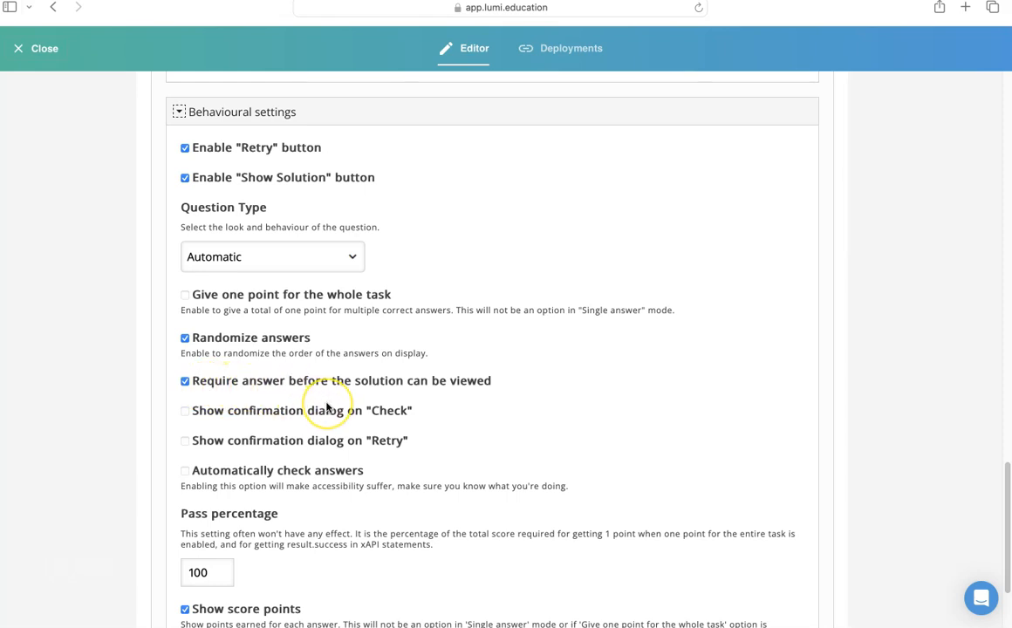
scroll(327, 407, down, 3)
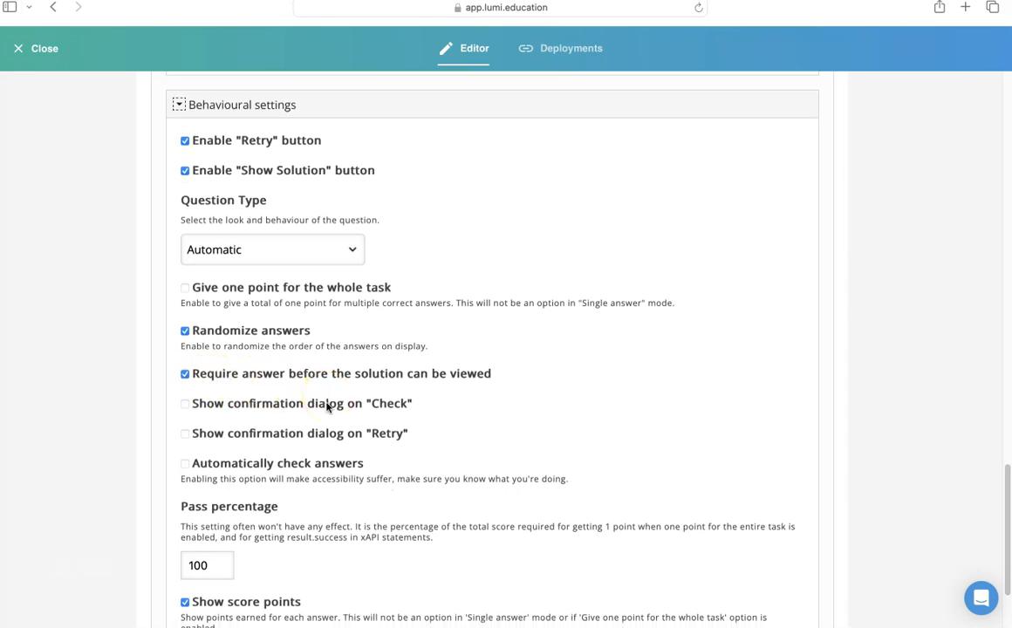
scroll(327, 406, up, 1)
scroll(327, 408, up, 1)
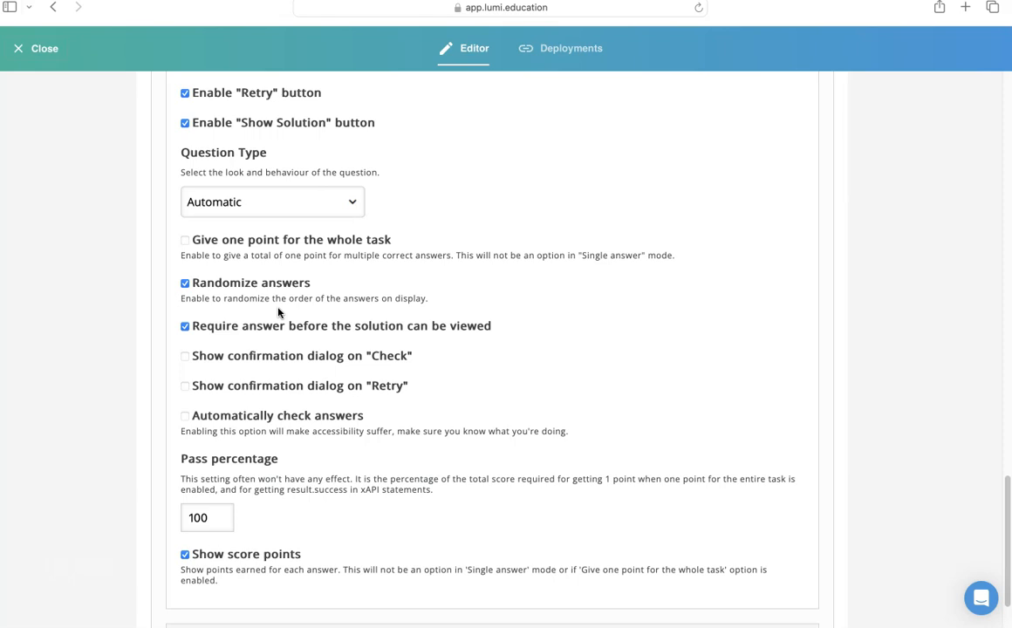
Step: Try to save the multiple choice question
scroll(278, 313, up, 20)
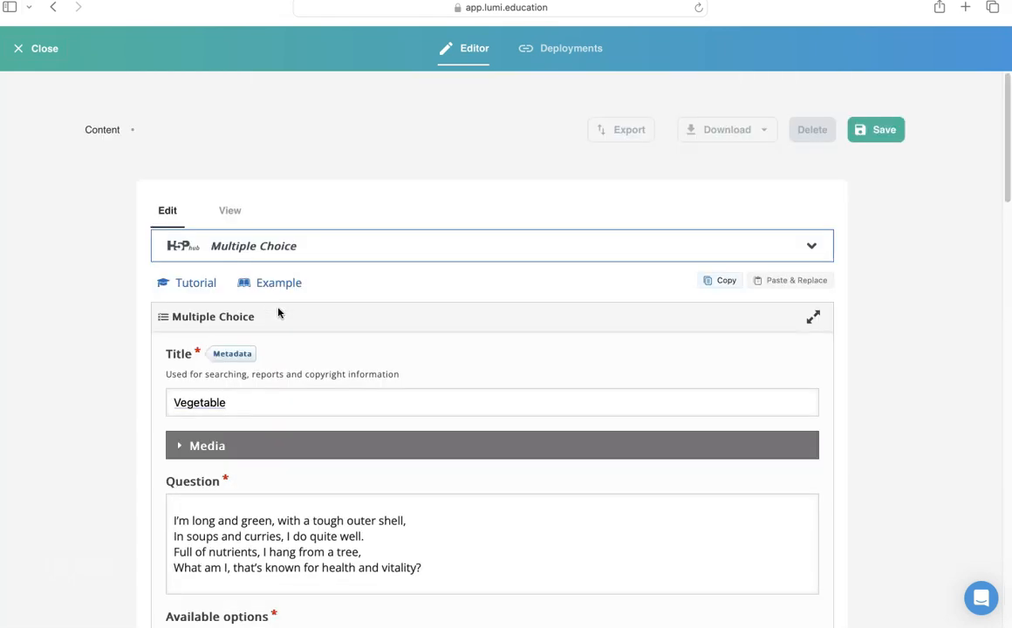
scroll(279, 312, down, 1)
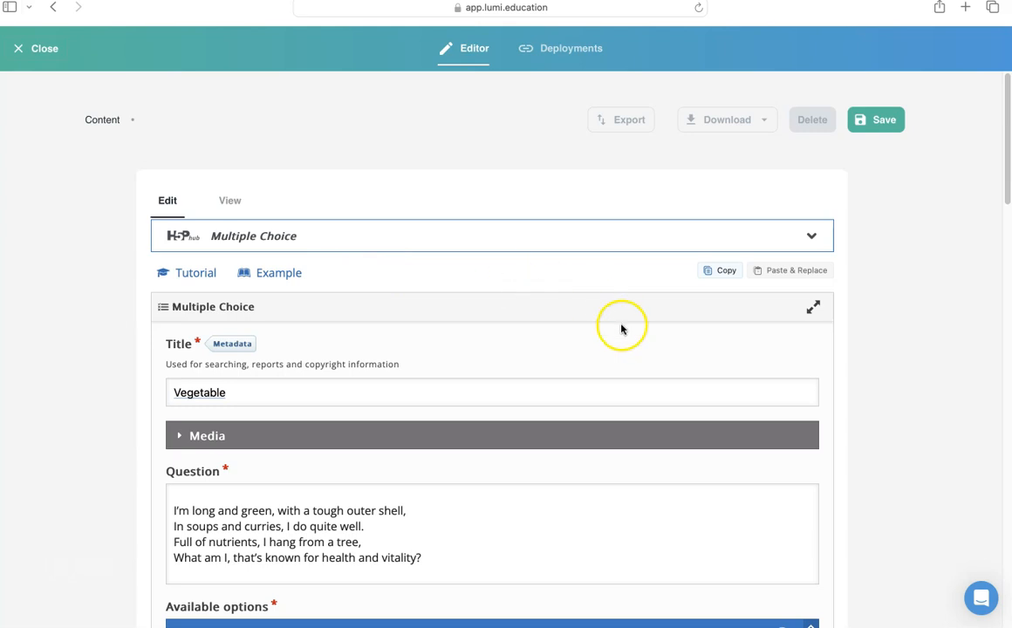
click(873, 122)
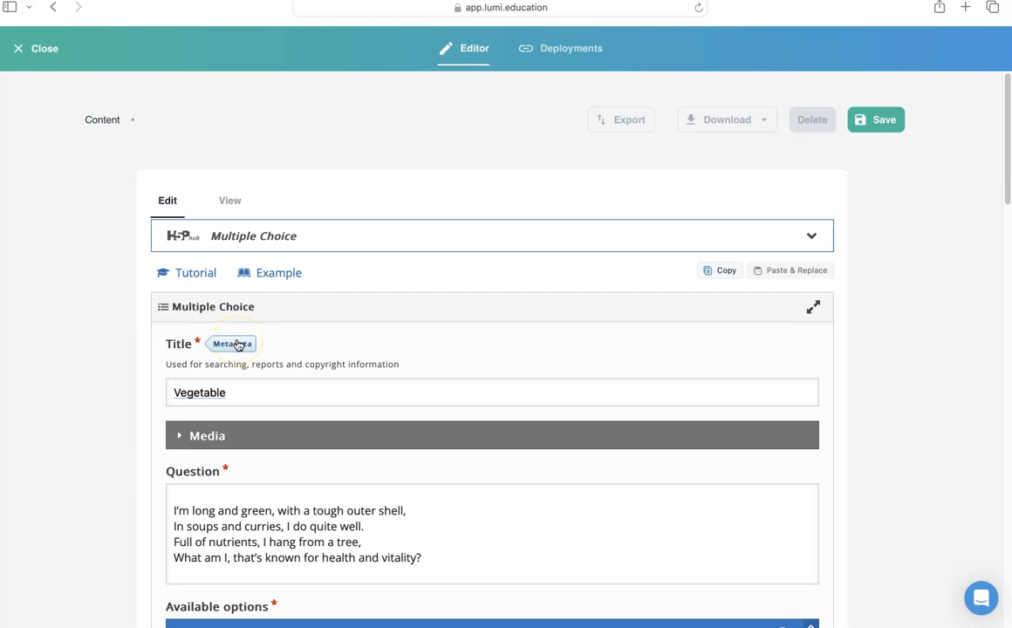
Step: Open the question's metadata and set its license to Attribution (CC BY)
click(232, 343)
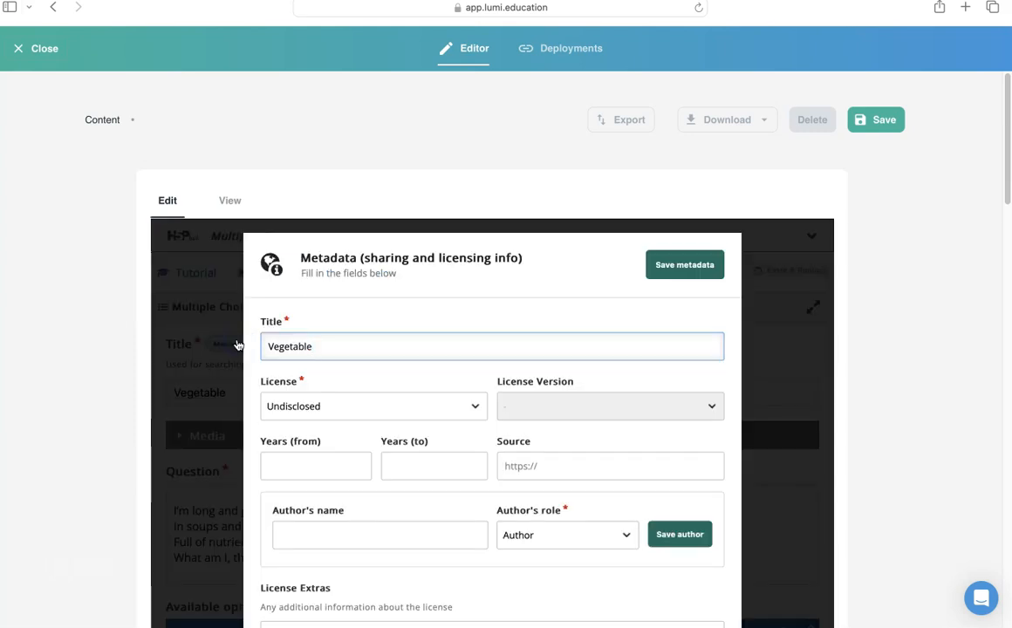
click(310, 406)
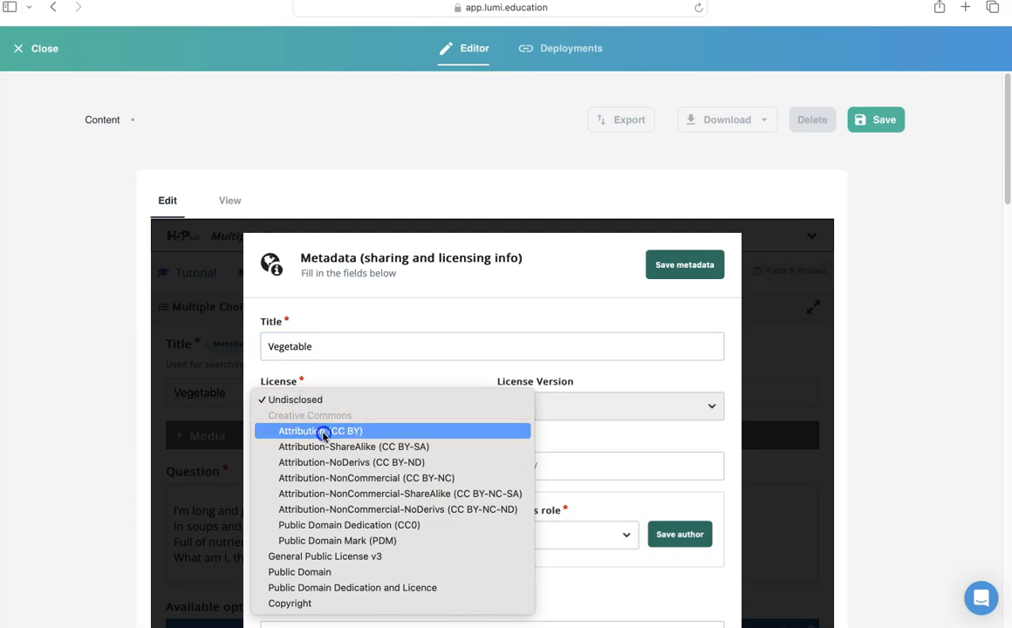
click(323, 431)
Step: Add the author's name to the metadata with the role Author, and save the metadata
scroll(323, 437, down, 2)
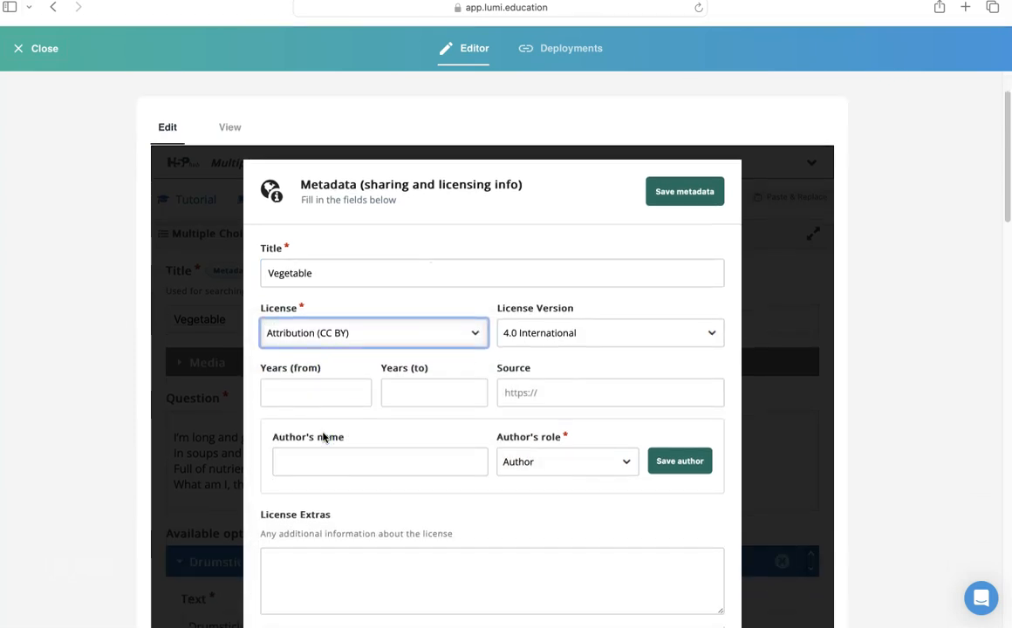
click(309, 461)
text(Su)
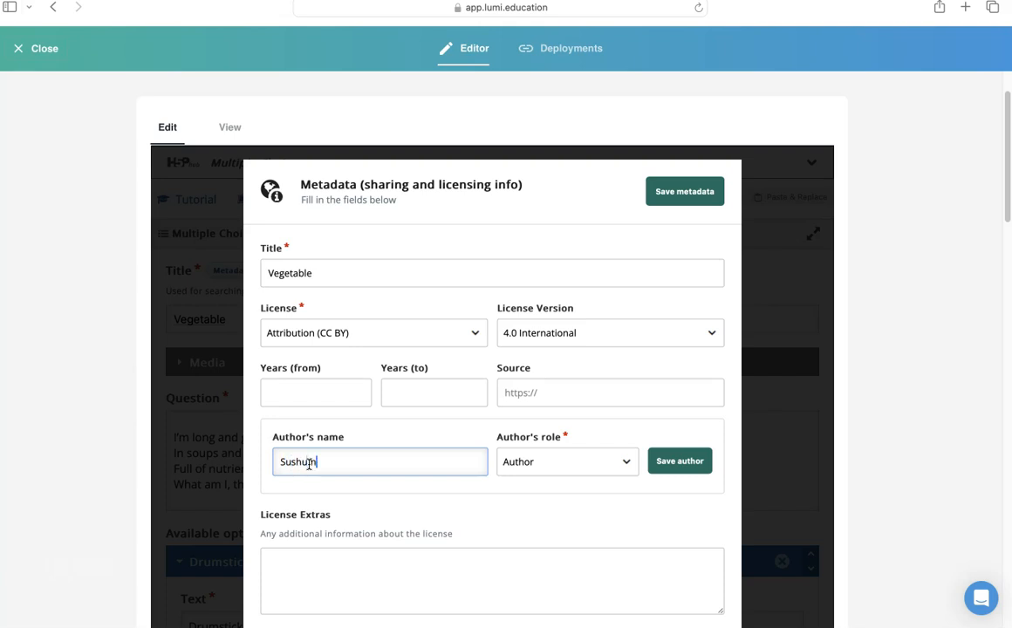
text(shumna Rao)
click(678, 460)
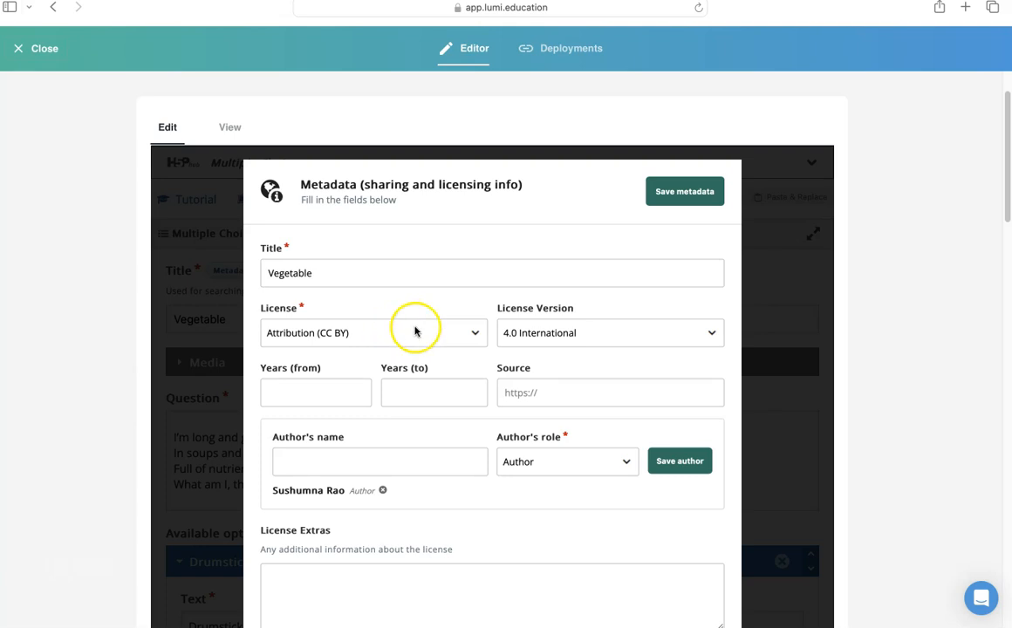
click(698, 191)
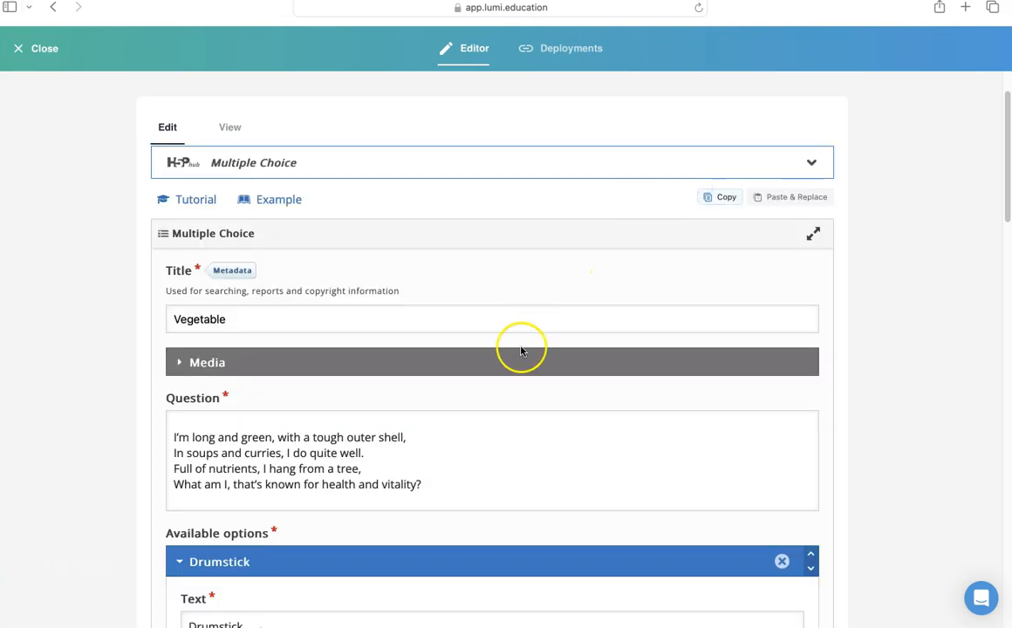
Step: Save the Vegetable question and preview it as learners see it
scroll(739, 235, up, 2)
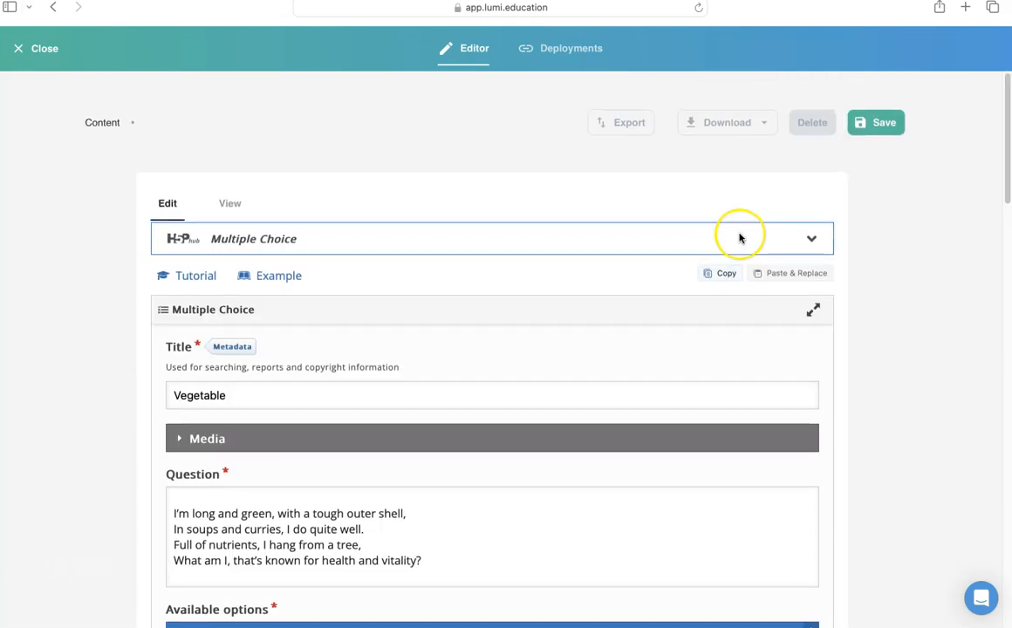
click(875, 121)
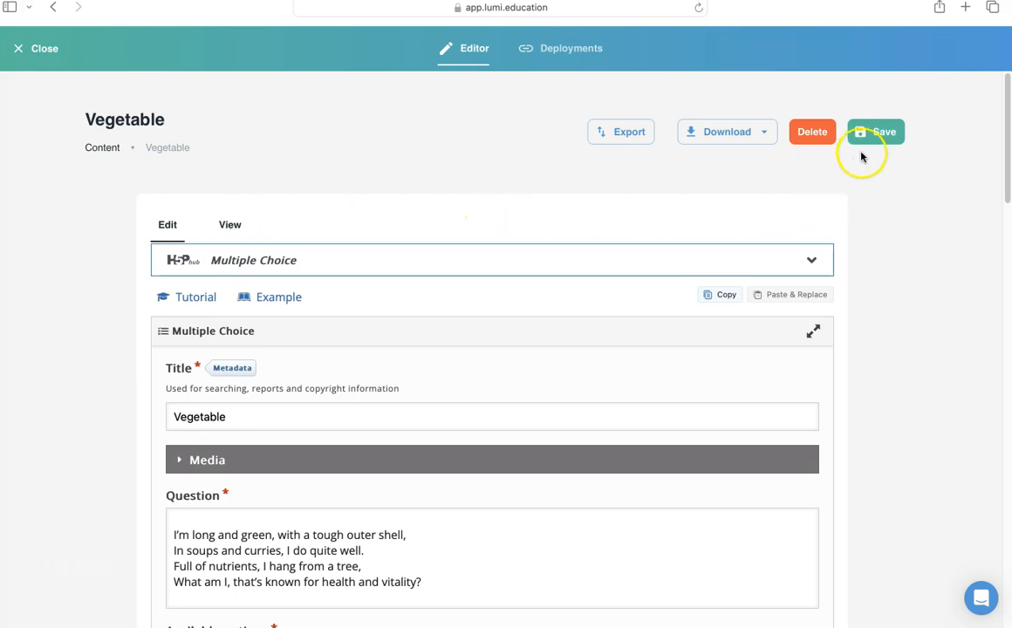
click(229, 224)
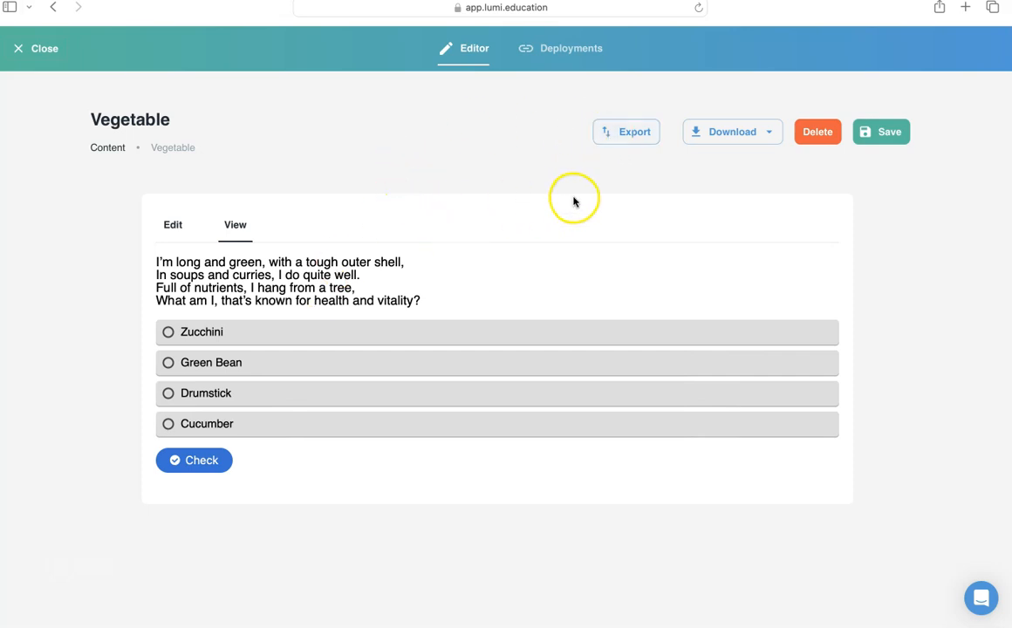
Step: Export the question as an all-in-one HTML file, expanding the display options but keeping their default values
click(621, 136)
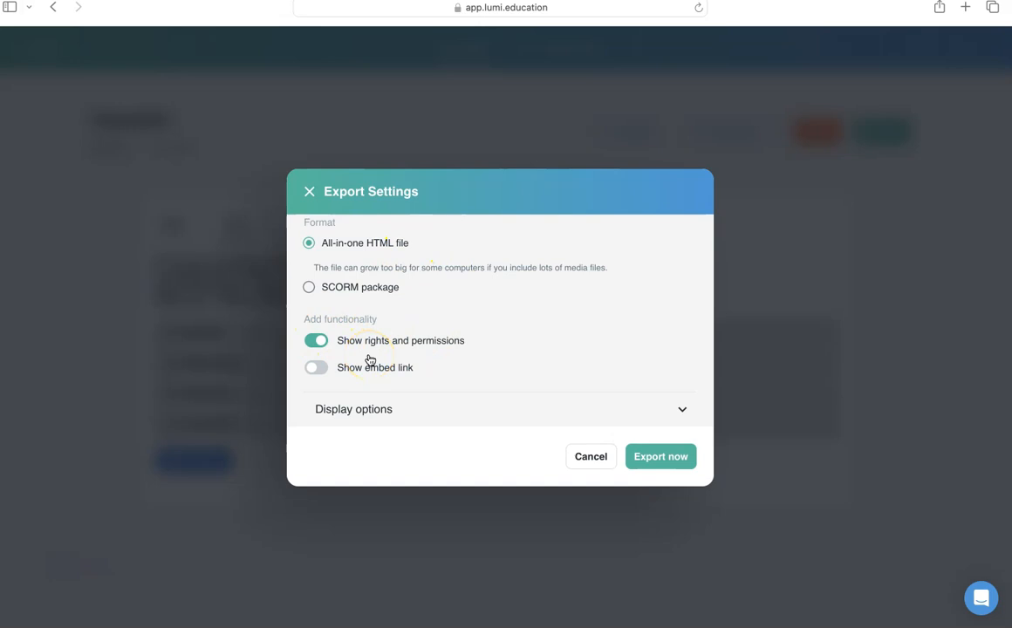
click(381, 409)
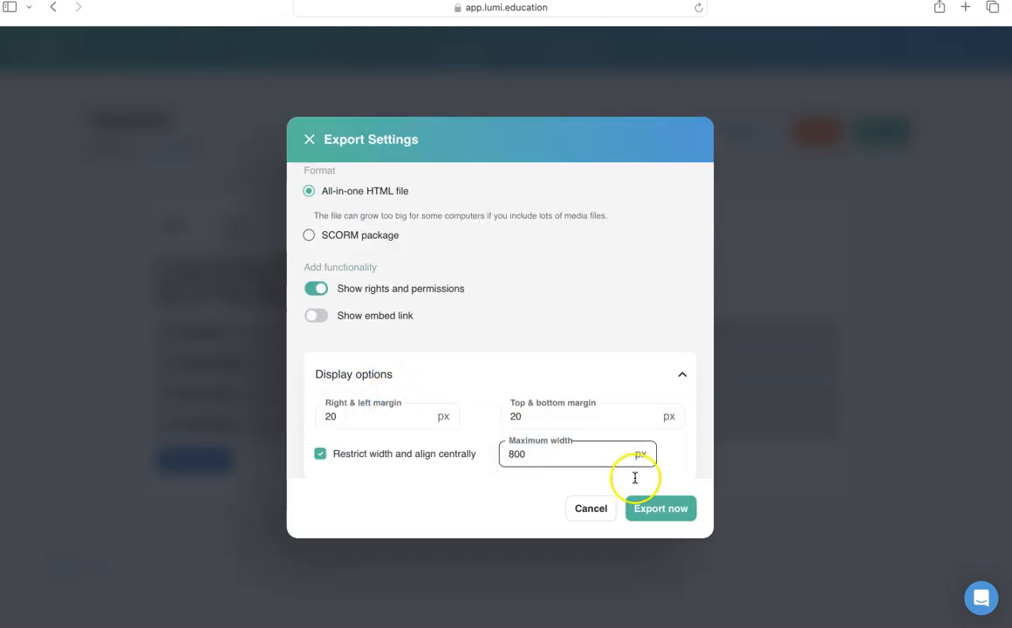
click(655, 515)
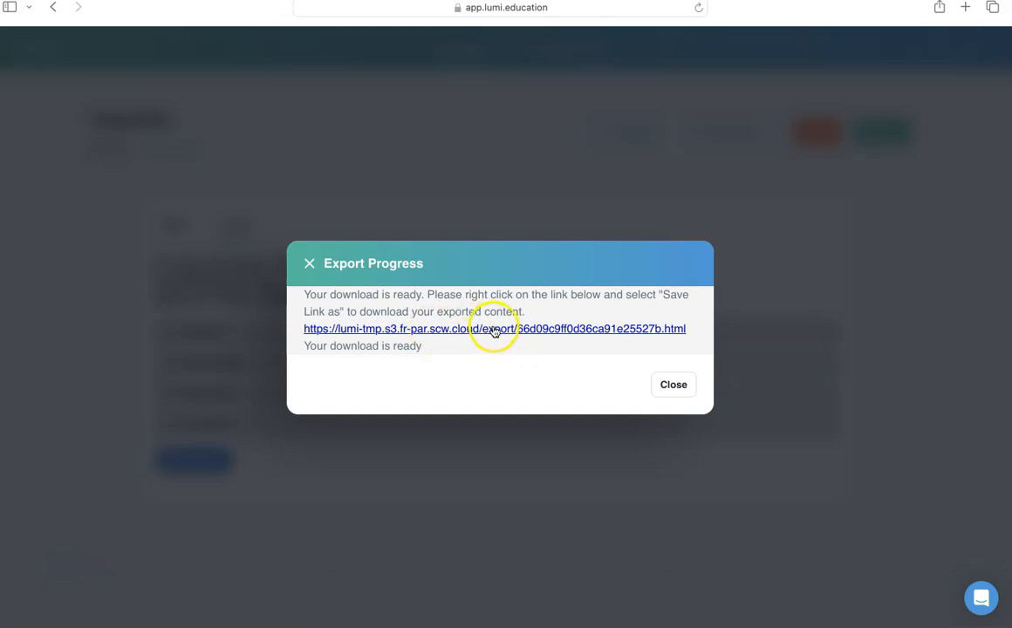
Step: Open the exported HTML file from its download link, return to the Lumi page and close the export progress dialog
right_click(609, 329)
click(608, 328)
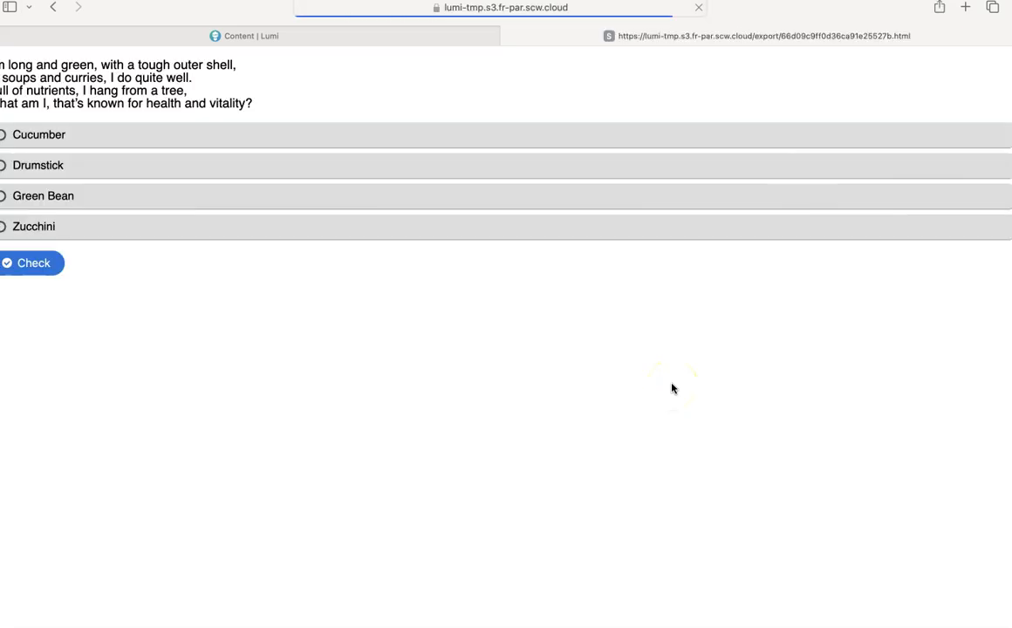
click(438, 41)
click(670, 393)
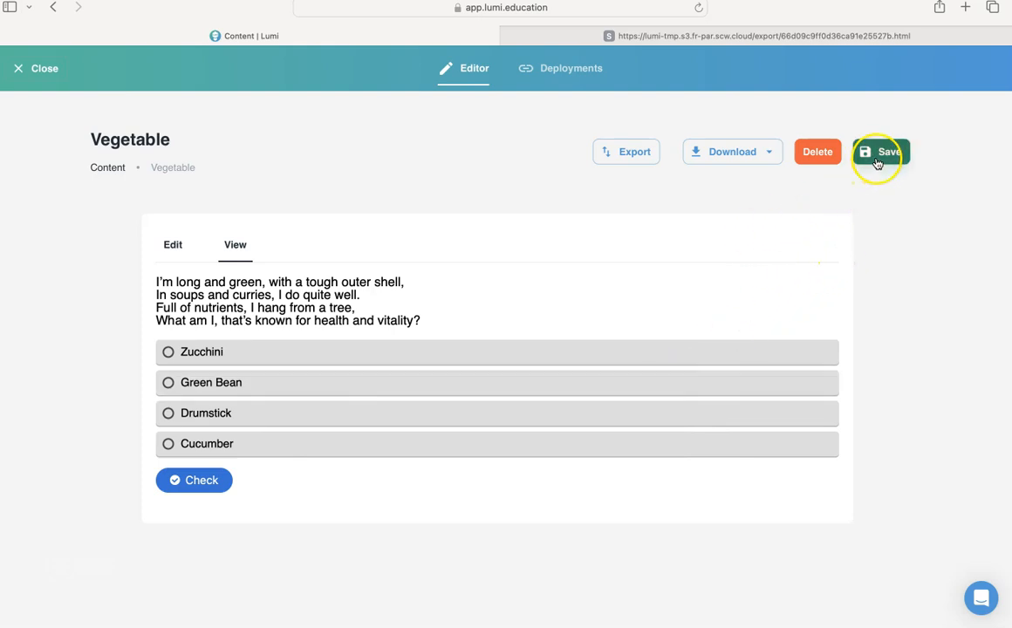
Step: Check the available download formats without choosing one, and save the Vegetable question again
click(750, 155)
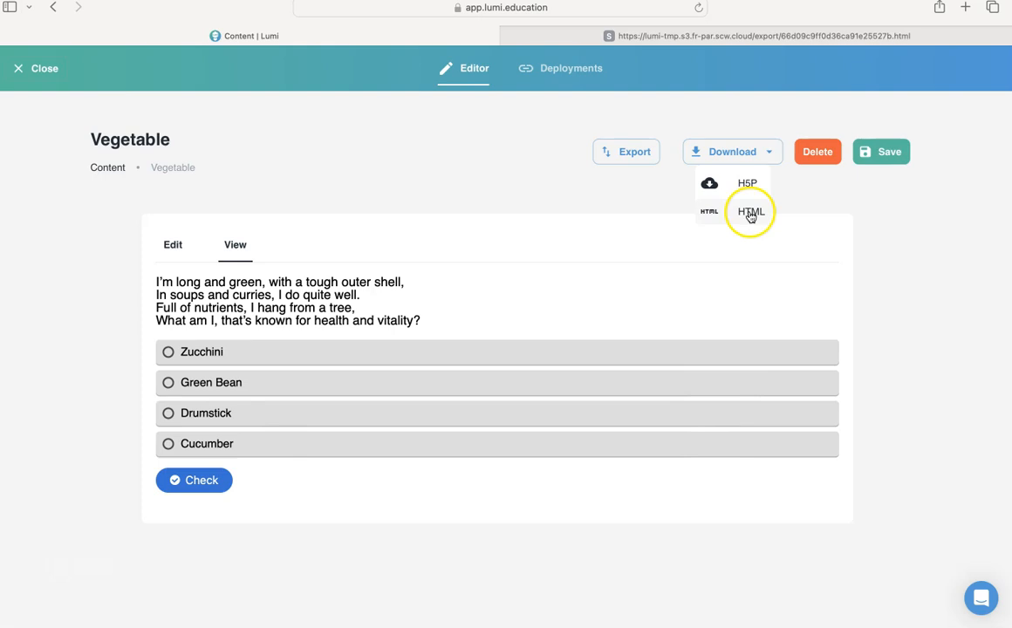
click(779, 192)
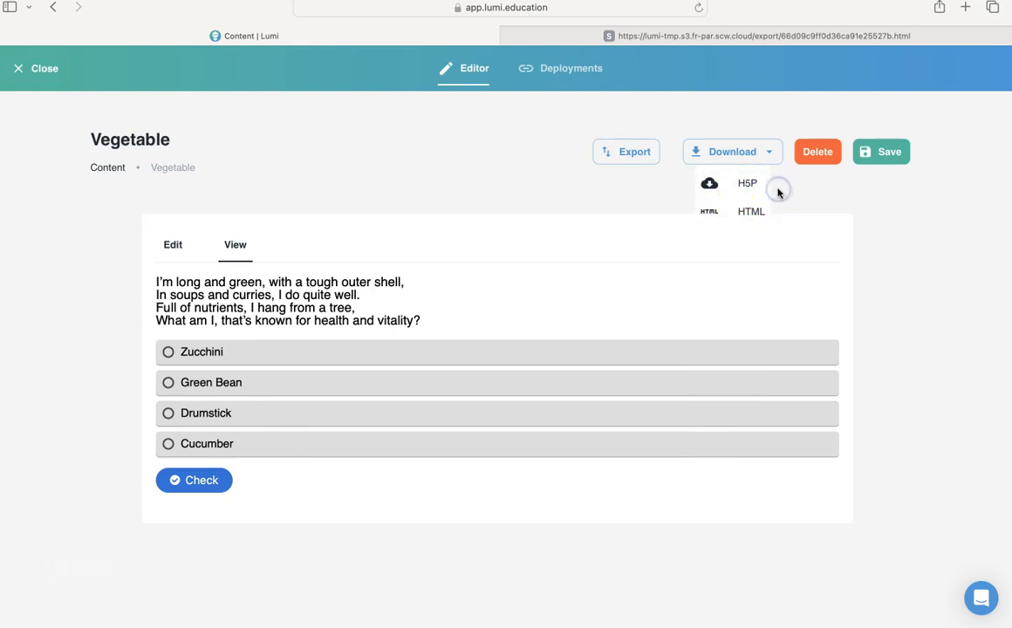
click(884, 161)
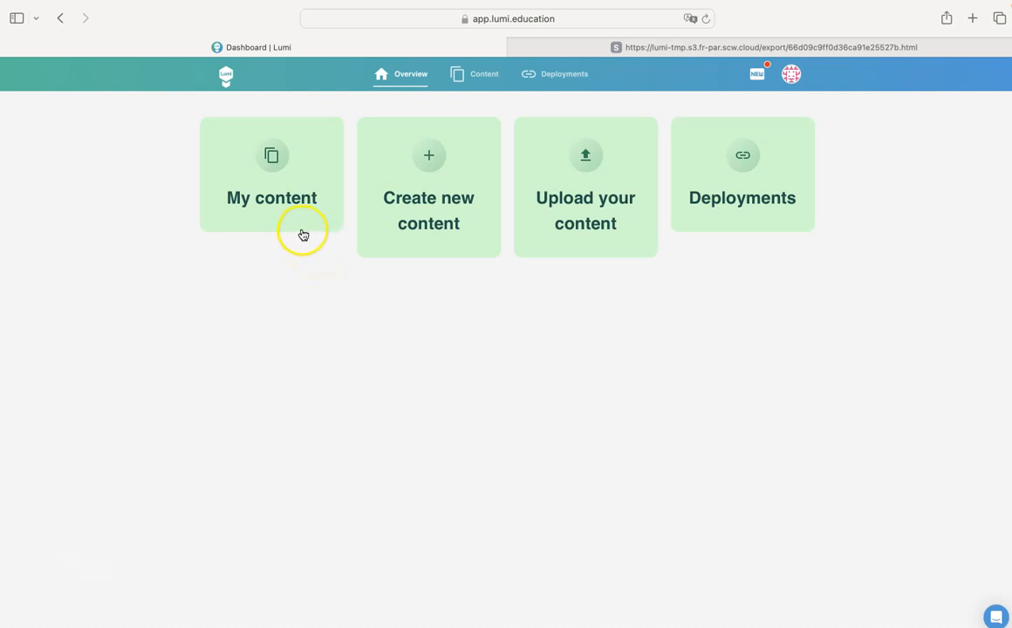
Step: Start a deployment of the Vegetable question from the saved content and name the deployment "Vegetables"
click(262, 201)
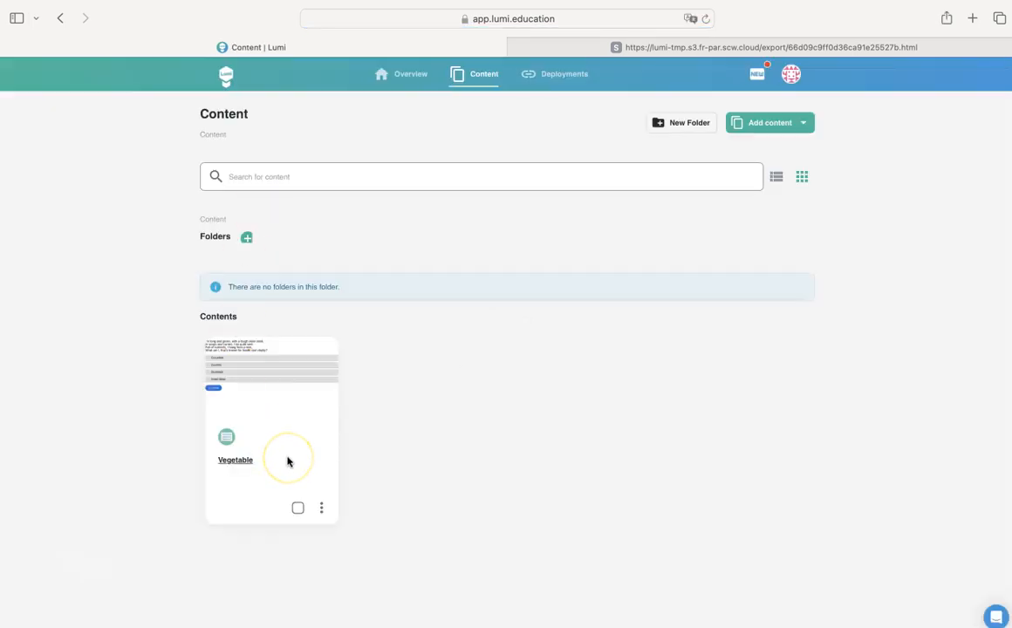
click(321, 511)
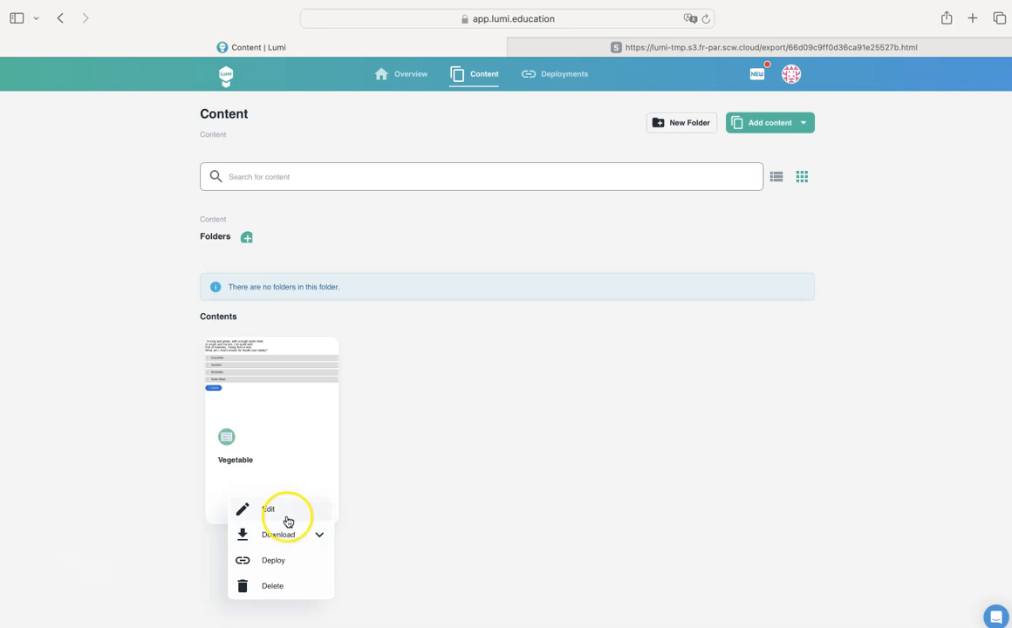
click(275, 561)
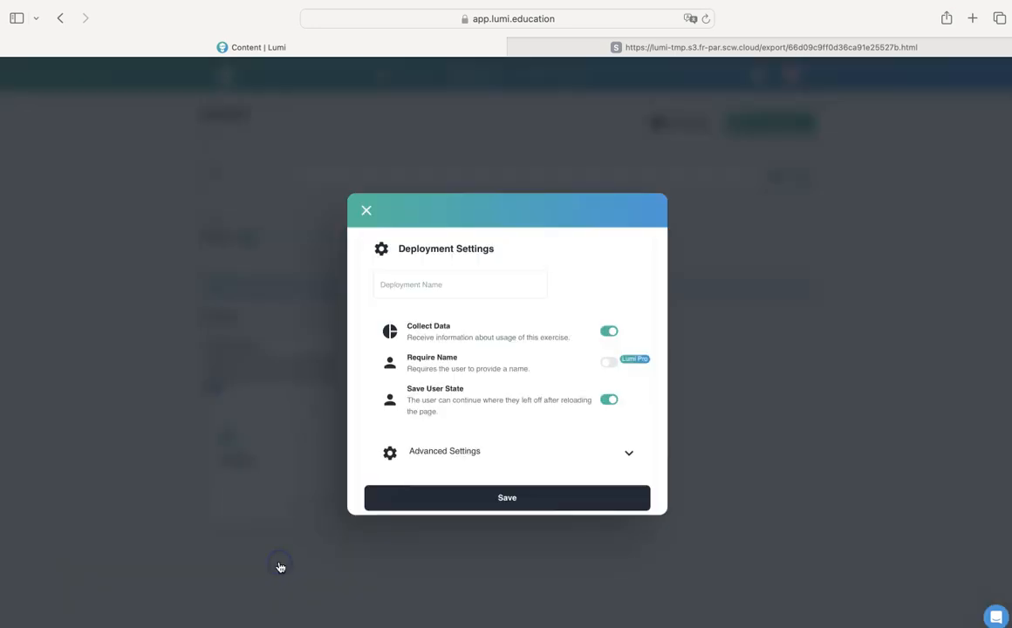
click(428, 280)
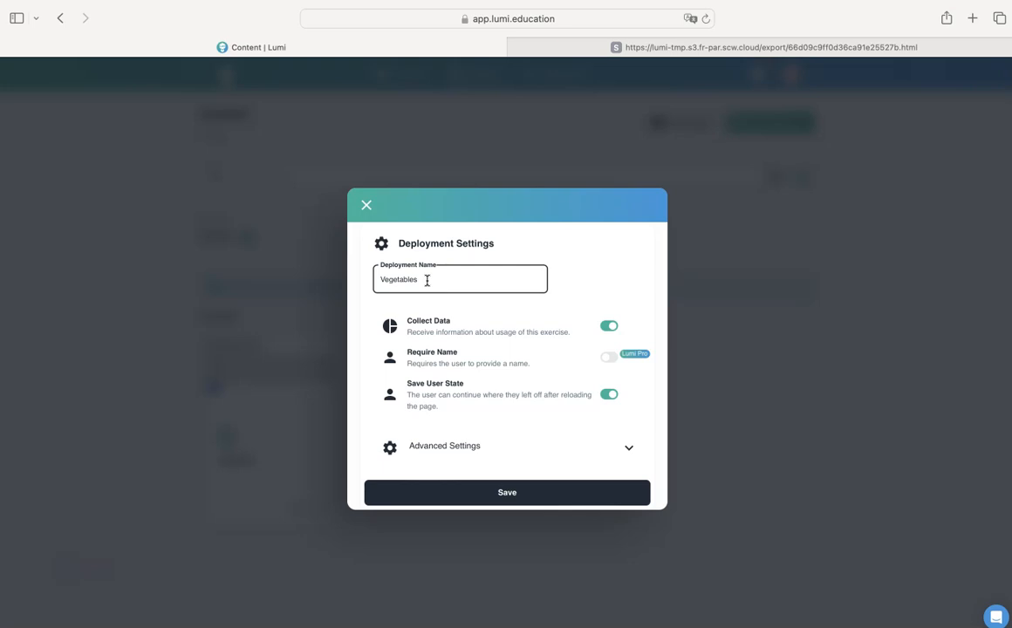
click(600, 260)
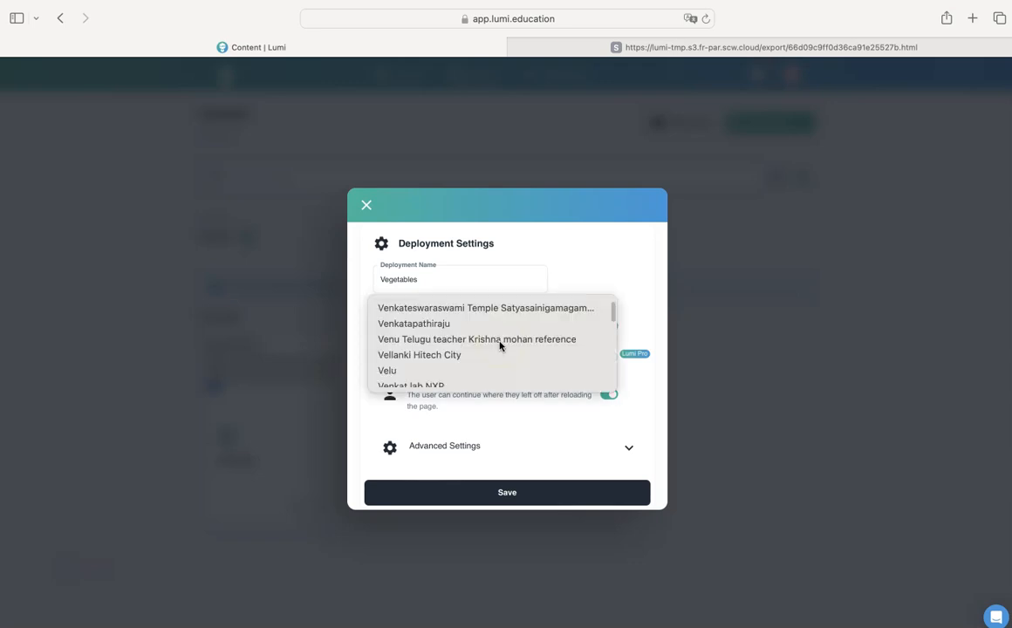
click(638, 288)
Step: Enable the download (reuse) and License buttons in the deployment's advanced settings, and save the deployment
click(576, 451)
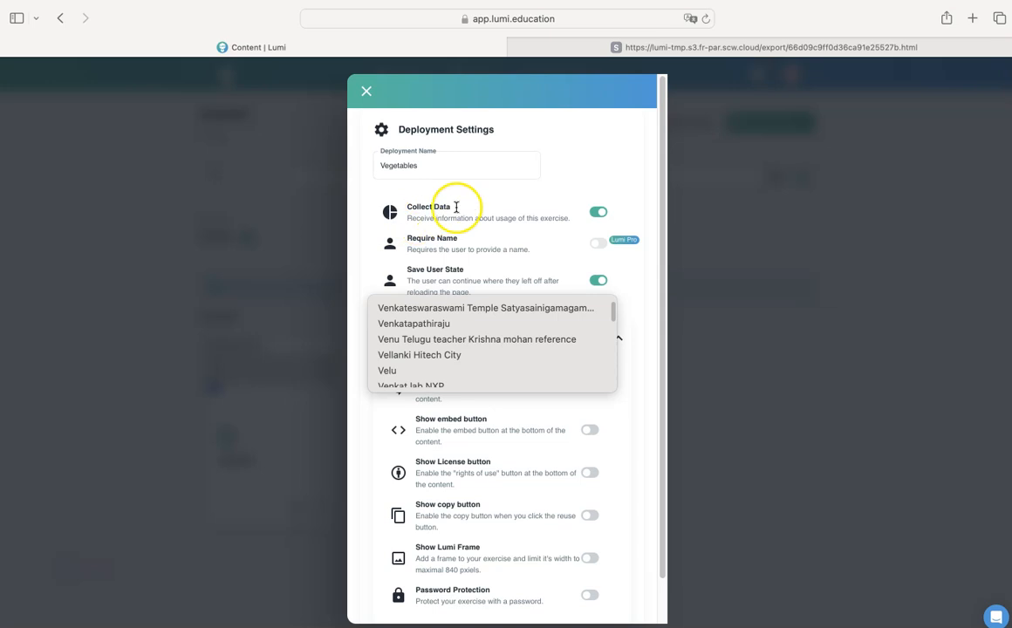
click(543, 200)
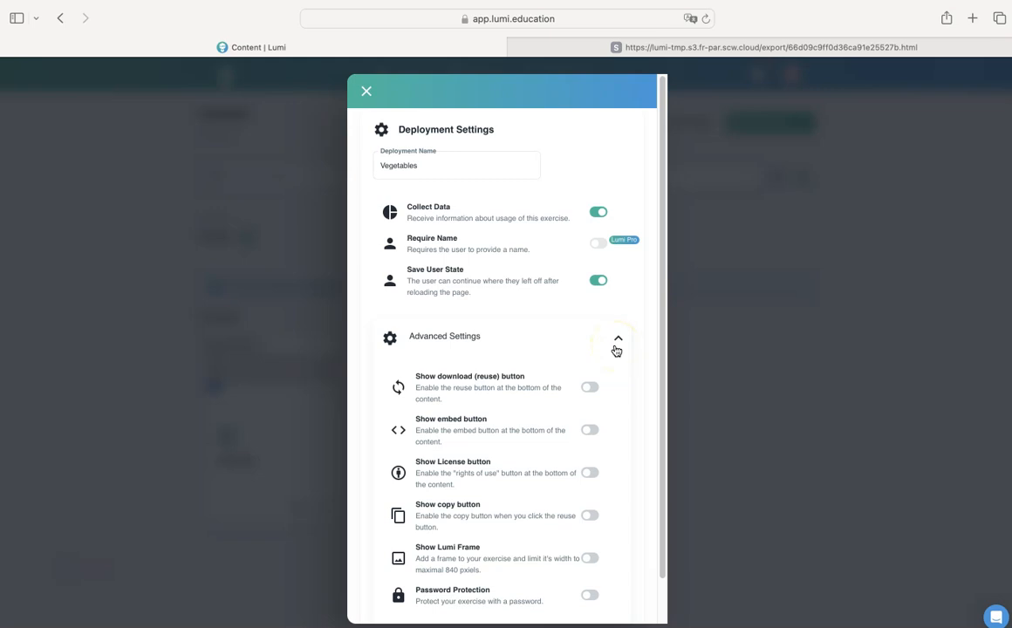
click(590, 390)
click(589, 473)
scroll(634, 546, down, 2)
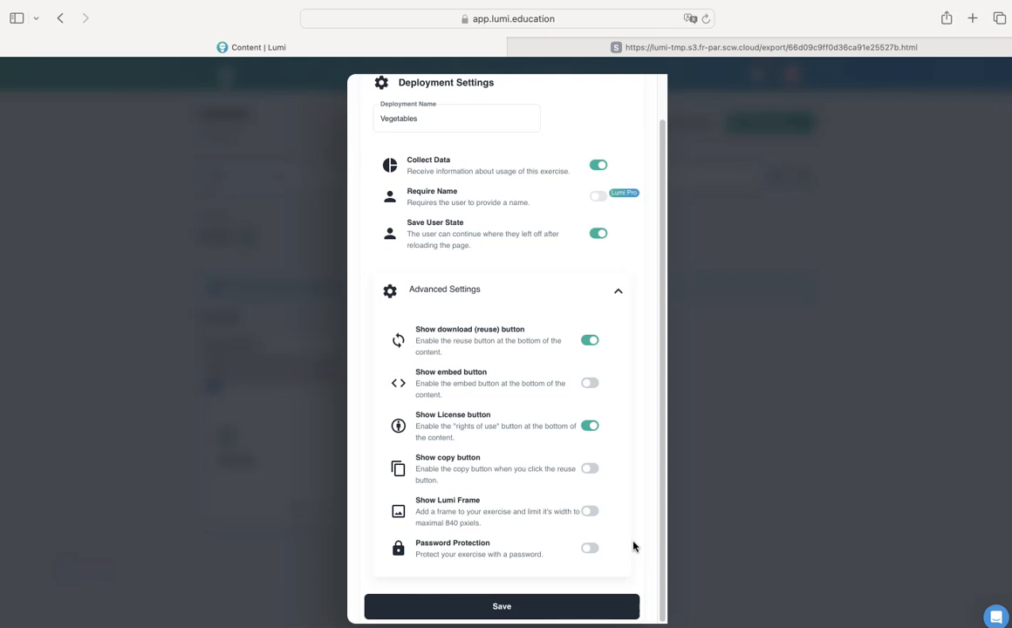
click(589, 548)
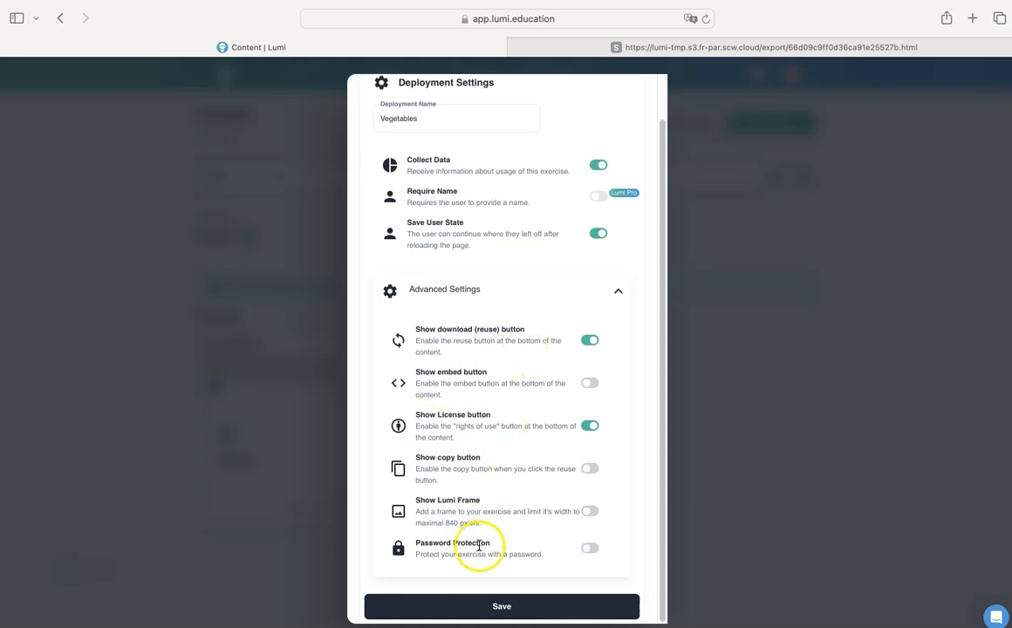
click(498, 605)
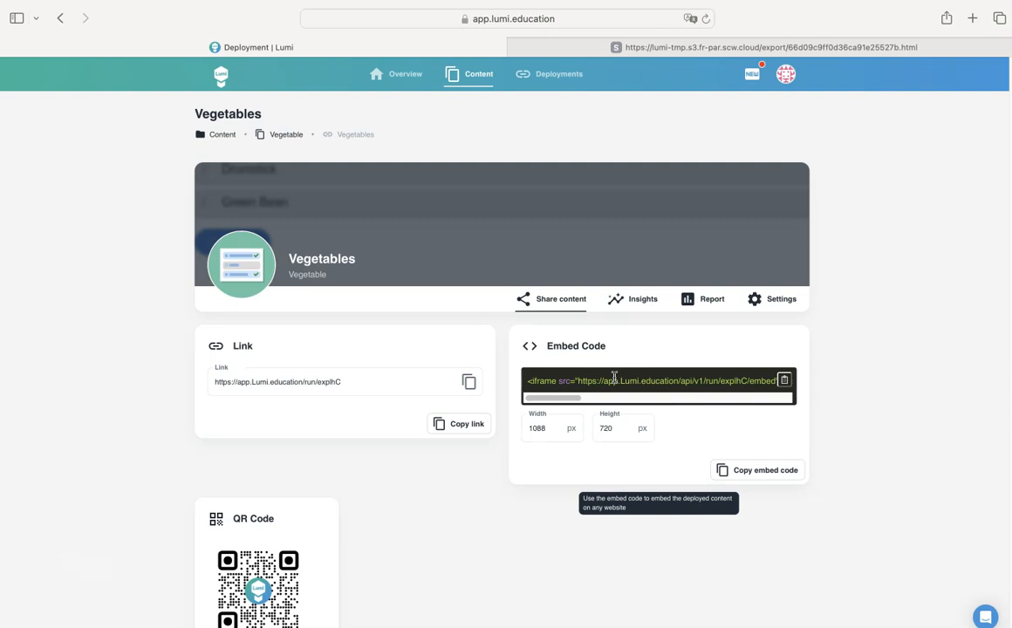
Step: Copy the Vegetables deployment's share link and look through its insights, report and deployment settings
click(459, 426)
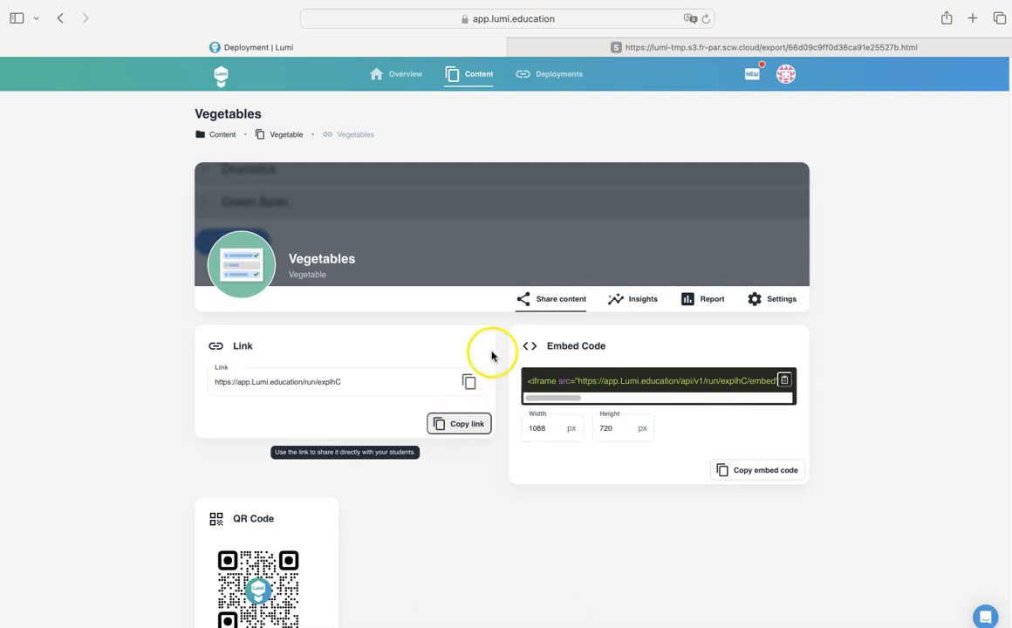
click(633, 300)
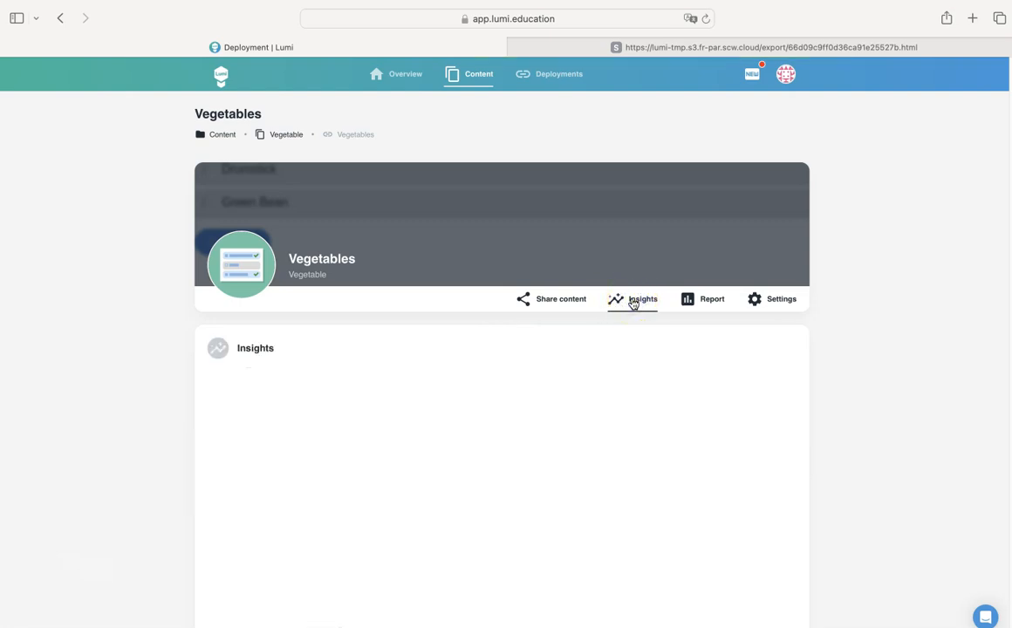
click(682, 298)
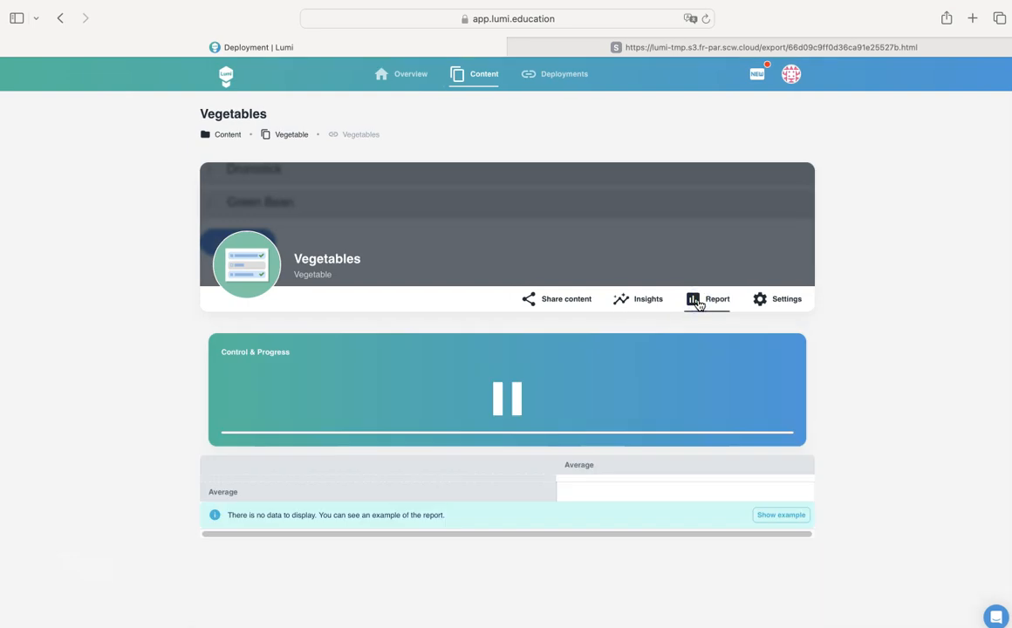
click(783, 301)
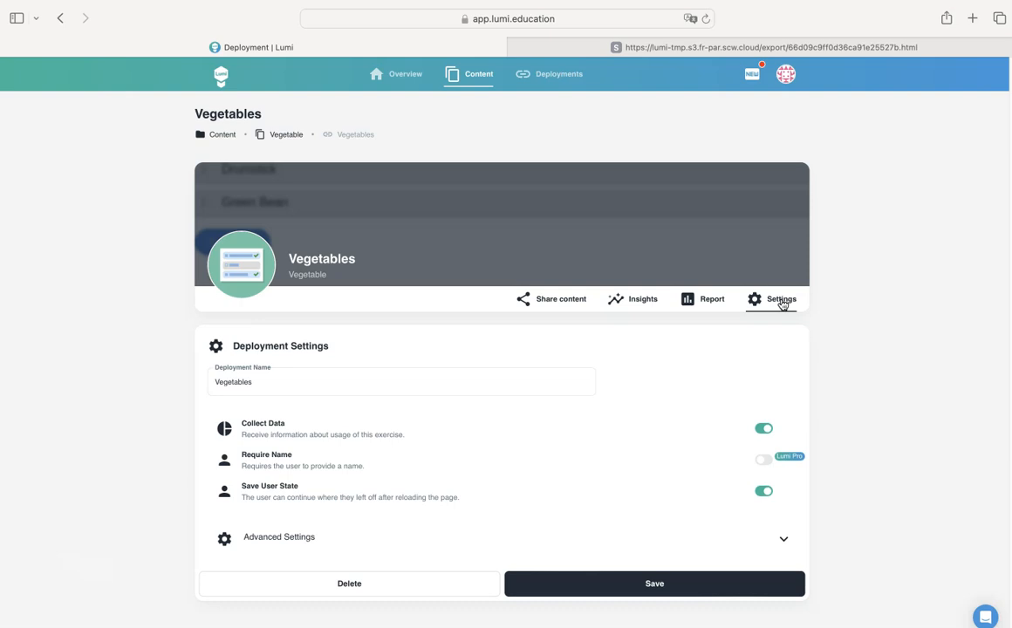
Step: Copy the Vegetables deployment's link from its sharing options and open the list of all deployments
click(569, 297)
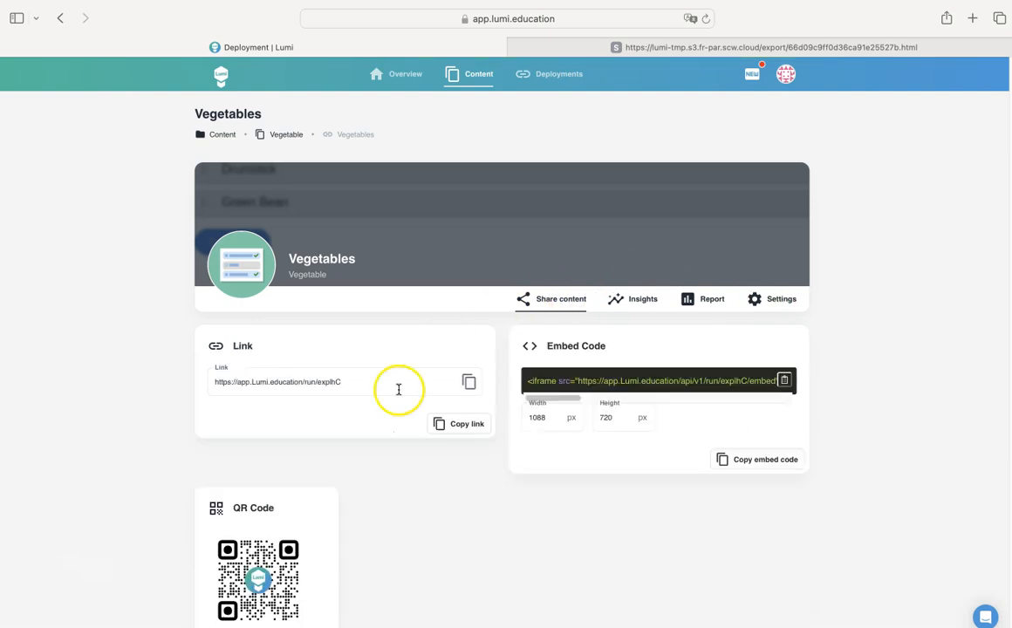
click(446, 425)
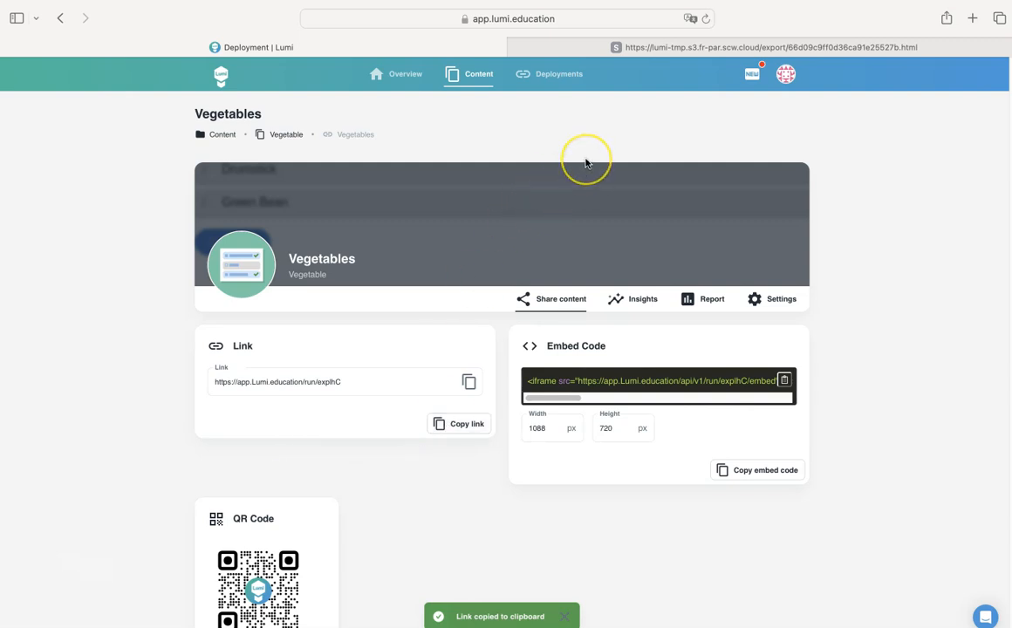
click(563, 83)
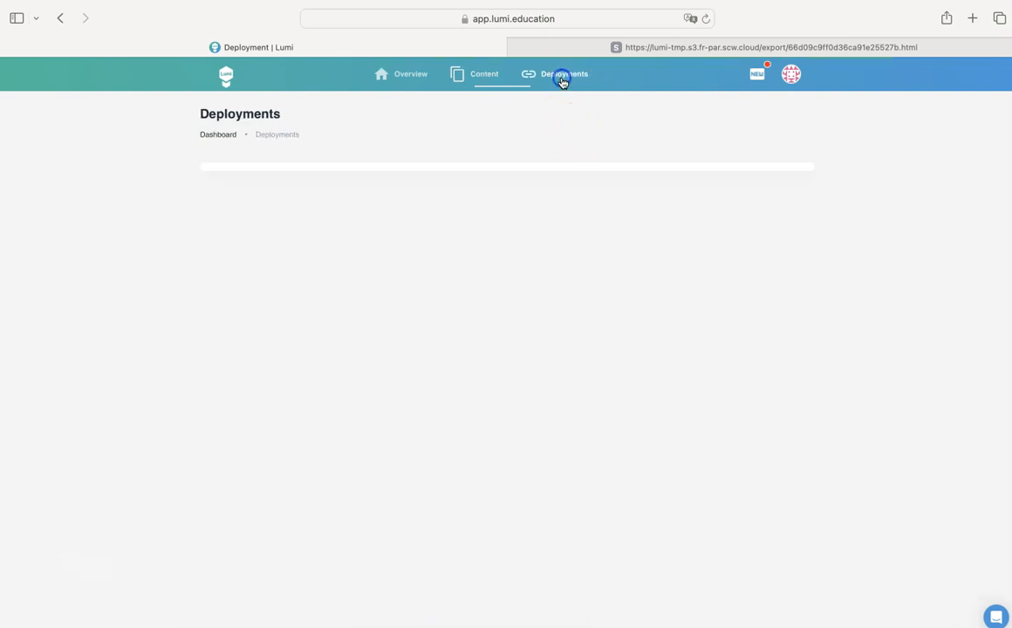